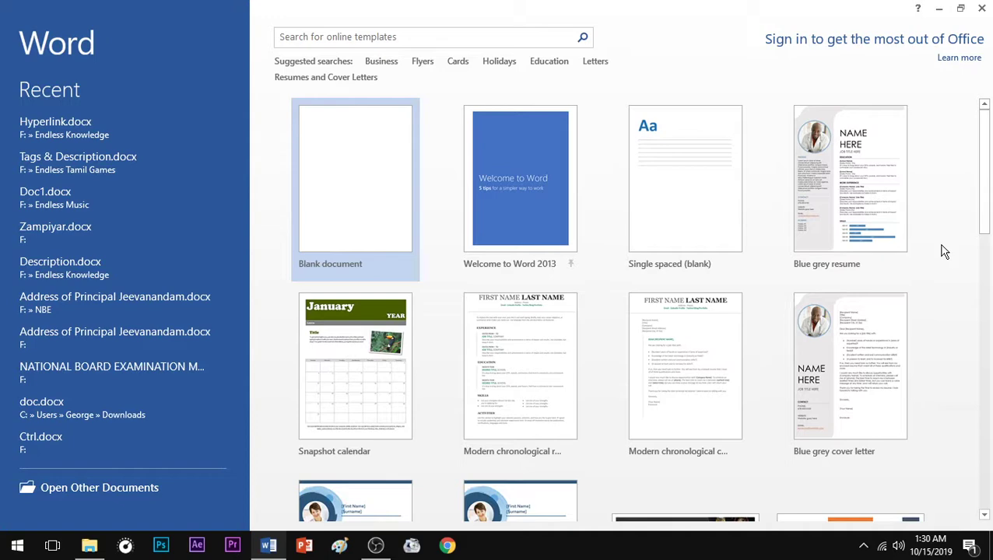
# - Create a blank document and insert an empty blank page
pyautogui.click(392, 220)
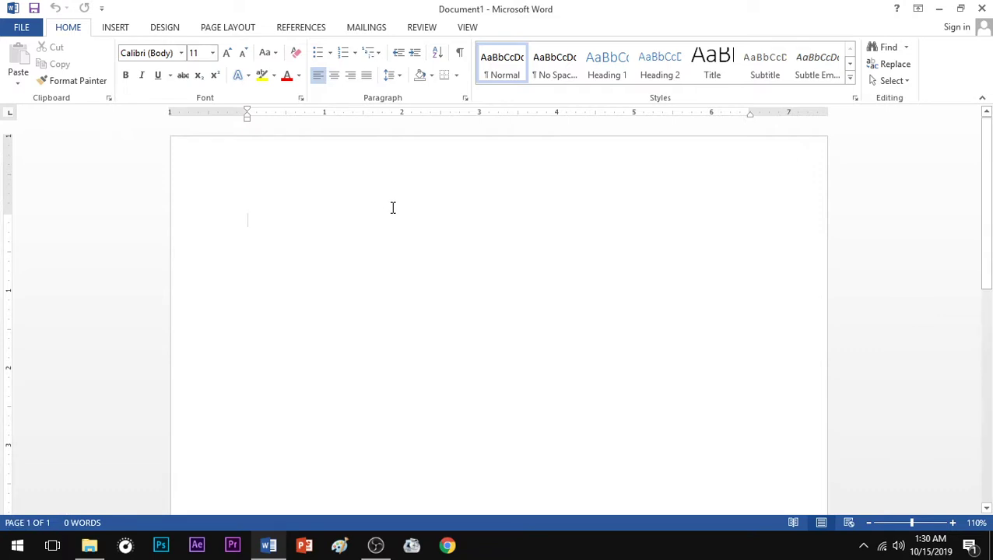
pyautogui.keyDown('ctrl'); pyautogui.scroll(-8, 392, 208); pyautogui.keyUp('ctrl')
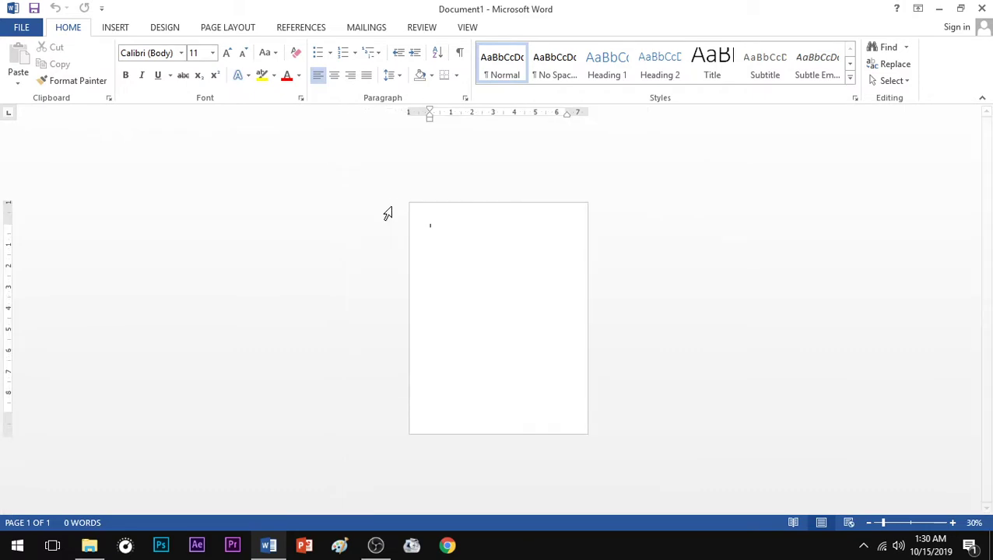
pyautogui.click(120, 31)
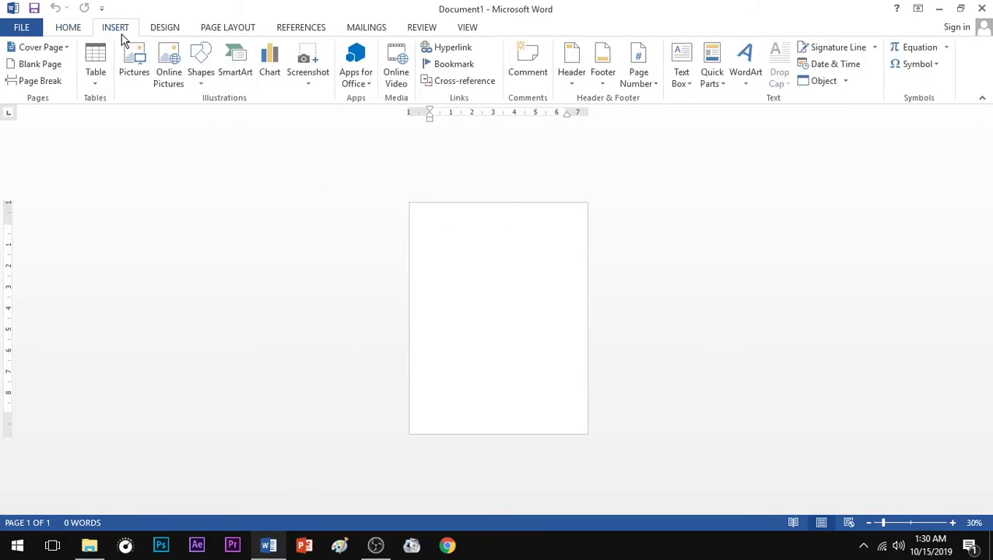
pyautogui.click(54, 64)
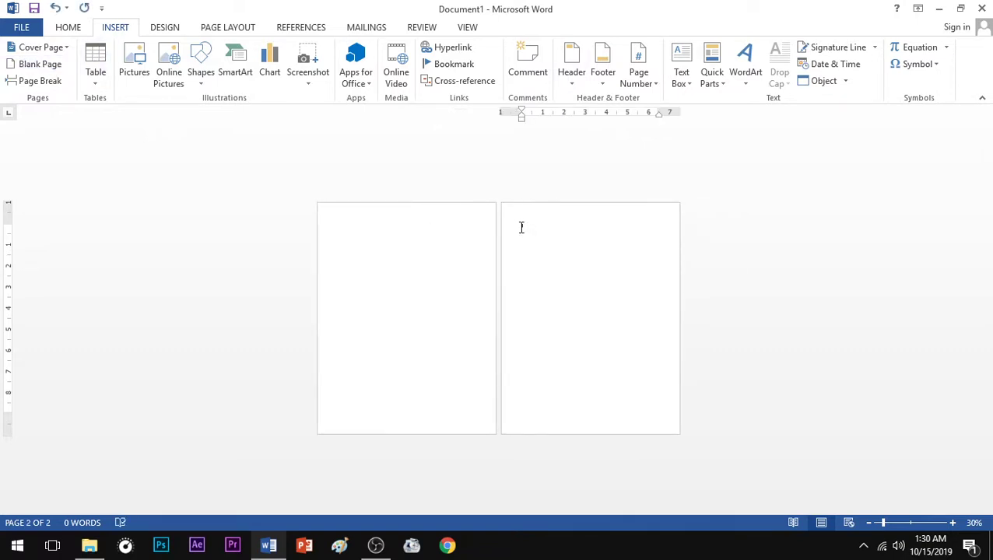
# - Fill page 2 with =rand(50) sample paragraphs and return to the top of page 1
pyautogui.scroll(8, 522, 225)
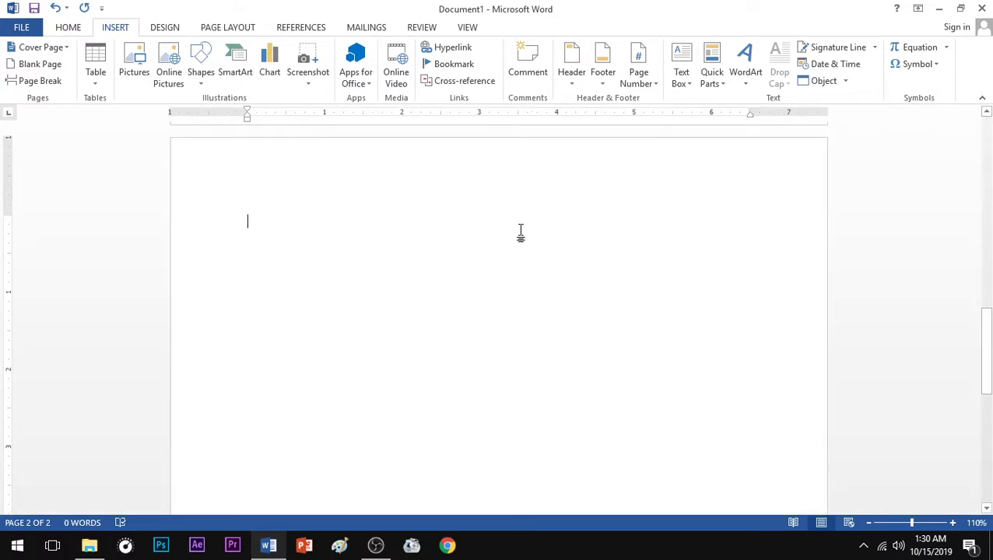
pyautogui.write('=rand')
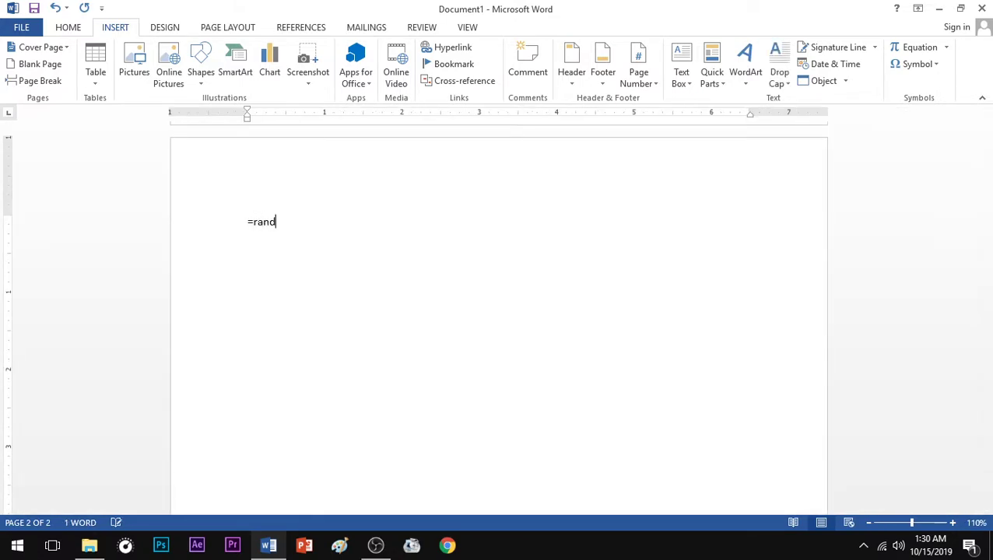
pyautogui.write('(50)')
pyautogui.press('Return')
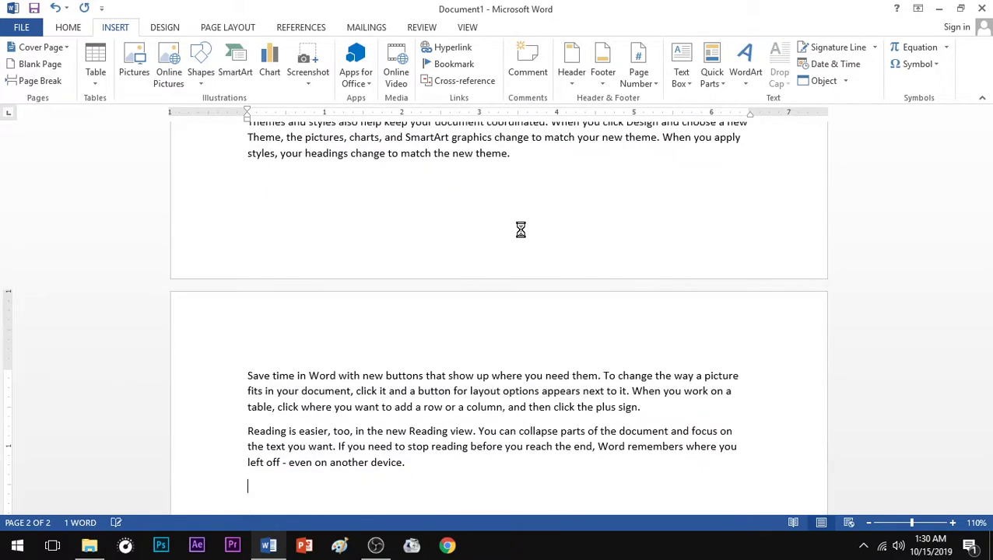
pyautogui.hotkey('ctrl', 'Home')
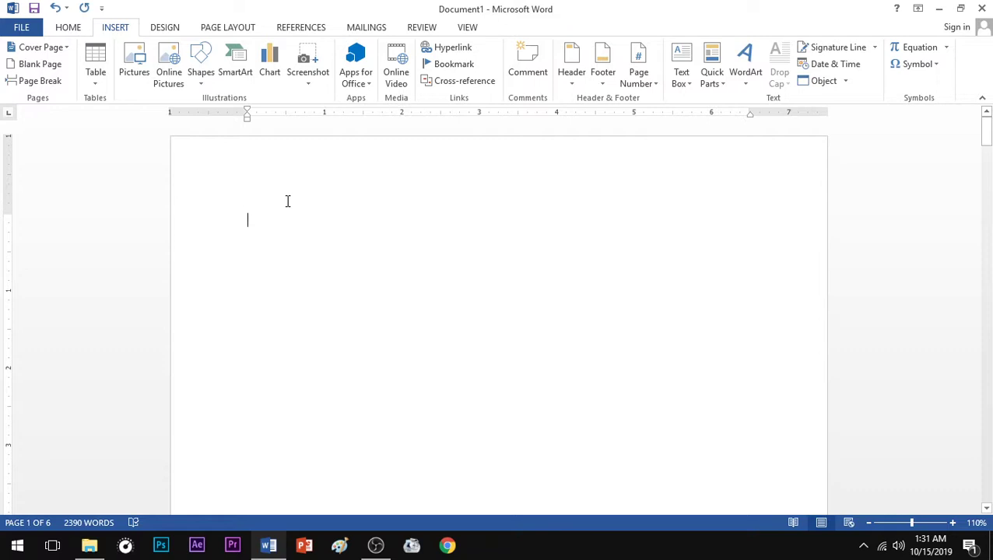
# - Type the heading 'Anchor Hyperlink Page to Page Traveling inside the same Document' on page 1
pyautogui.write('Anchoi')
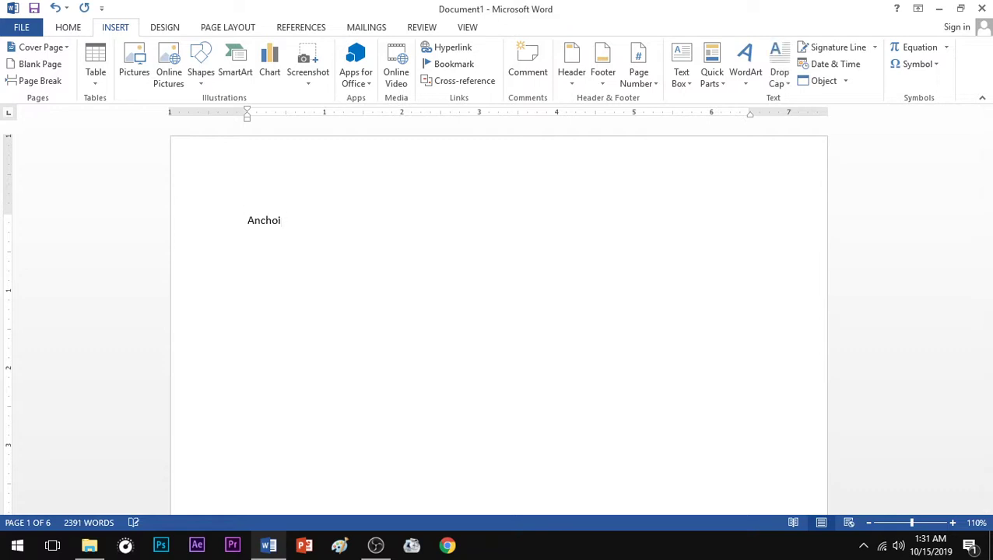
pyautogui.write('rr Hyperlink')
pyautogui.write('Page to Page')
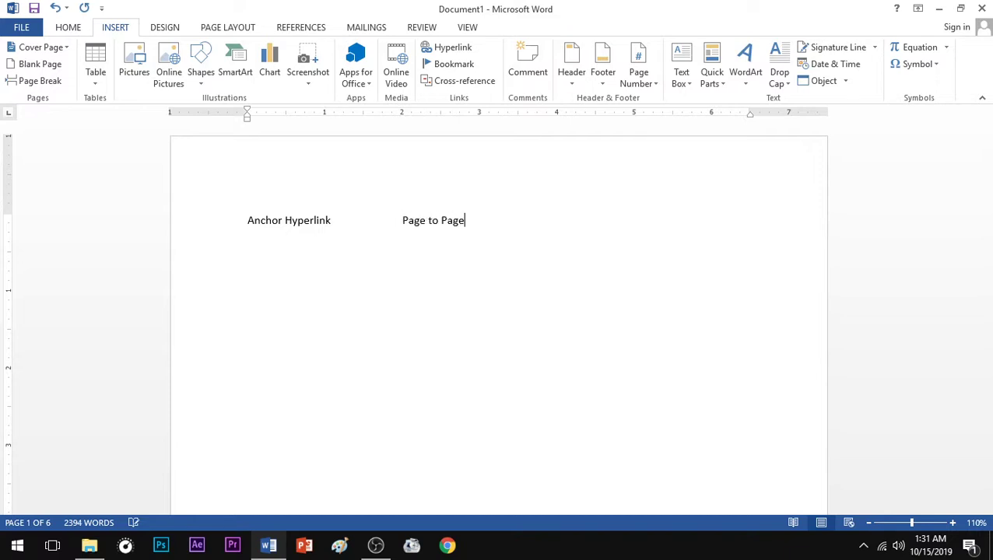
pyautogui.write(' Traveliong')
pyautogui.press('BackSpace')
pyautogui.press('BackSpace')
pyautogui.press('BackSpace')
pyautogui.press('BackSpace')
pyautogui.write('ng inside ')
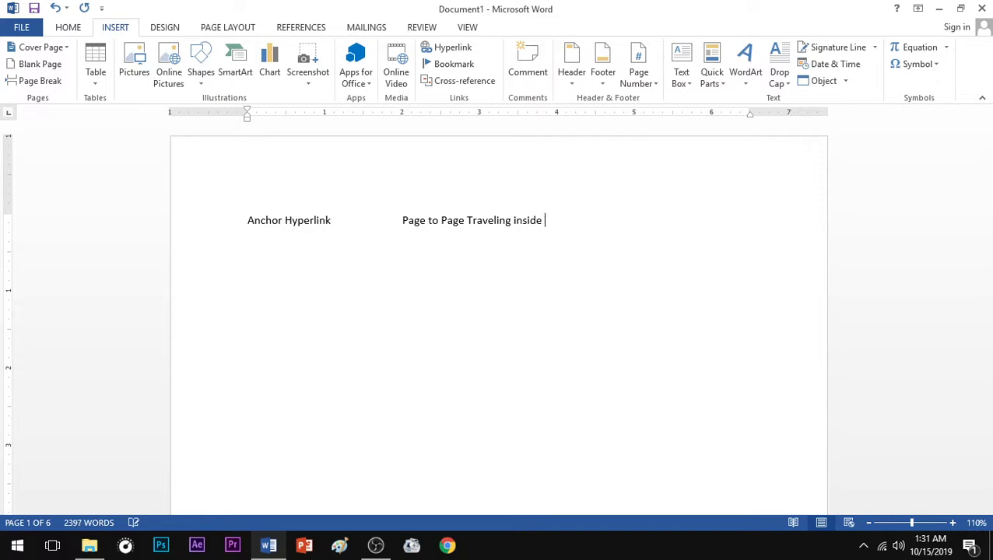
pyautogui.write('the same Document')
# - Add 'It needs Bookmark' on the next line, followed by a tab
pyautogui.press('Return')
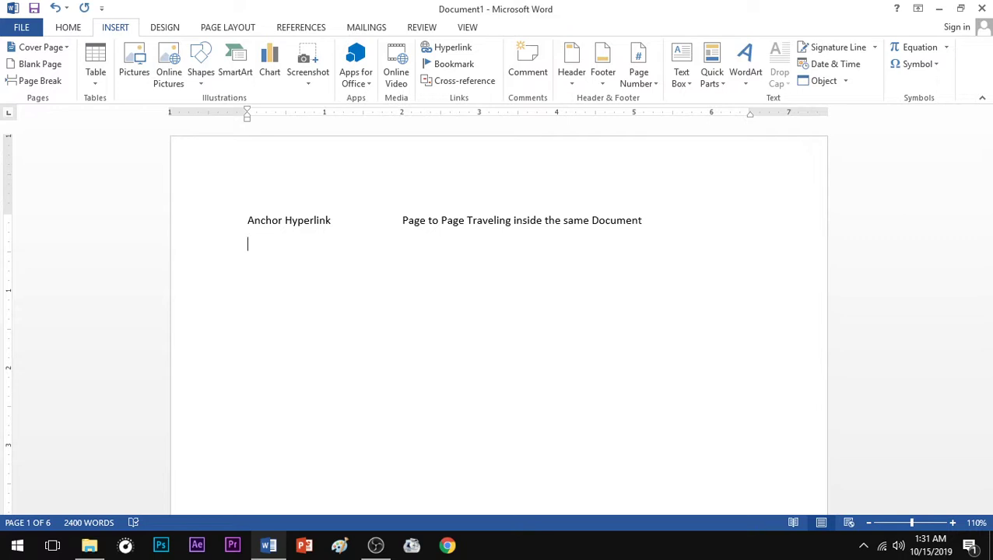
pyautogui.write('It needs Bookmark')
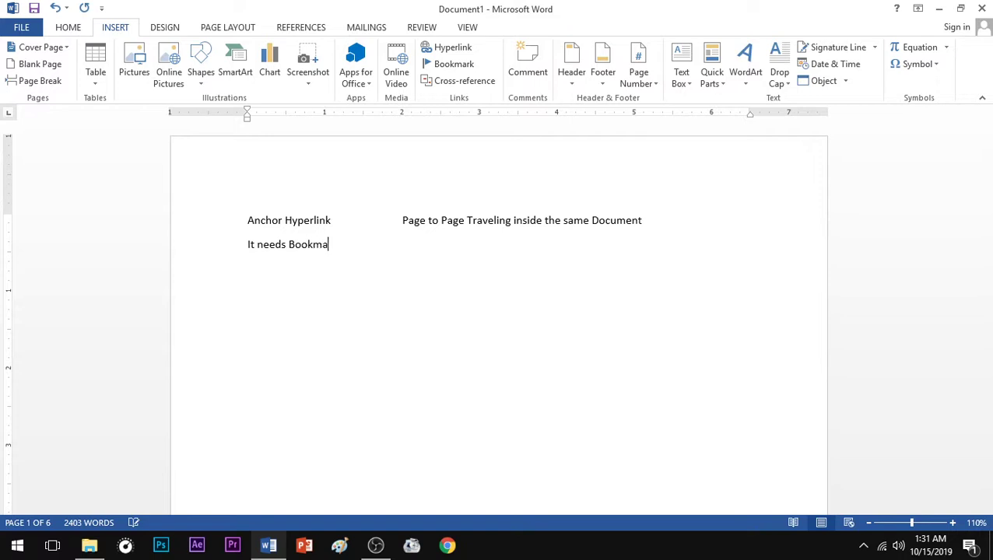
pyautogui.press('Tab')
pyautogui.press('Tab')
pyautogui.click(435, 53)
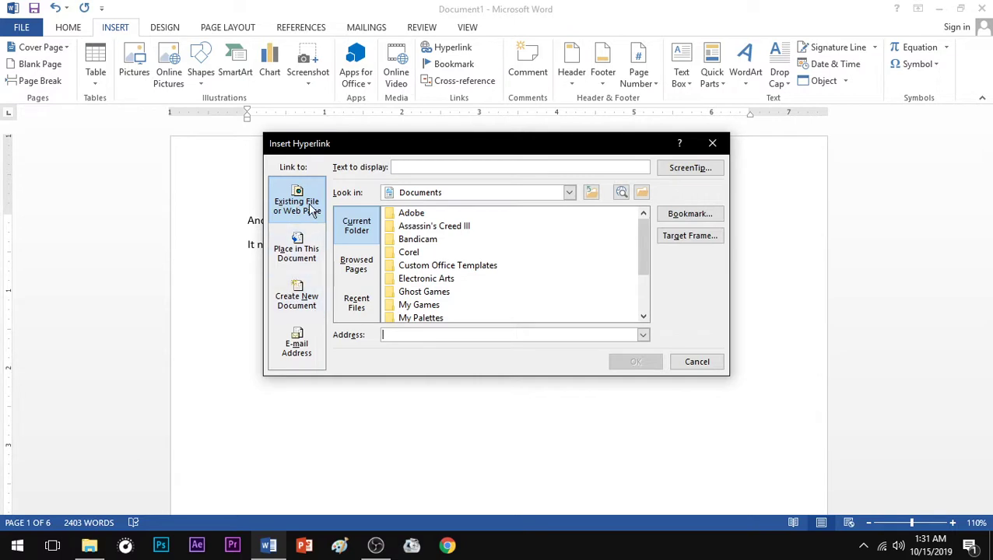
pyautogui.click(312, 258)
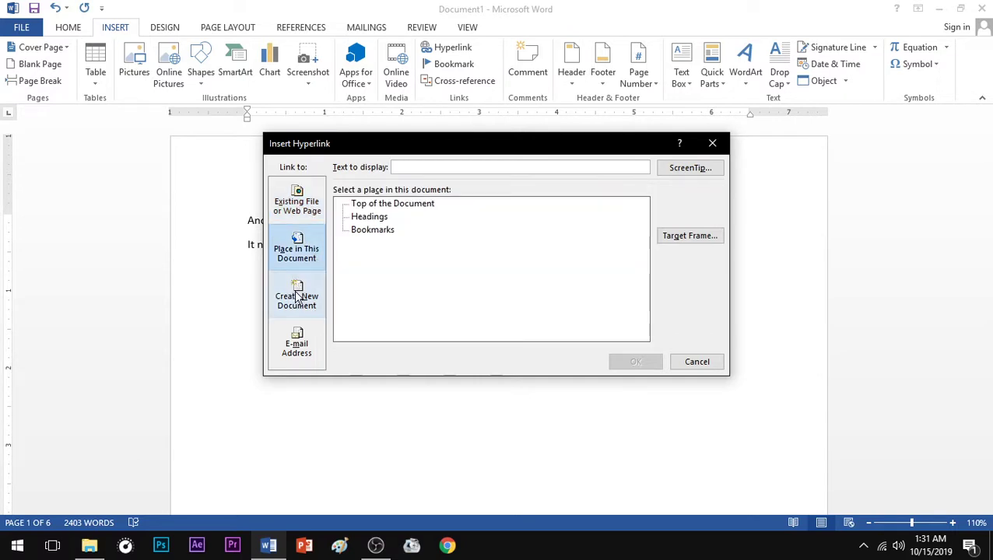
pyautogui.click(315, 210)
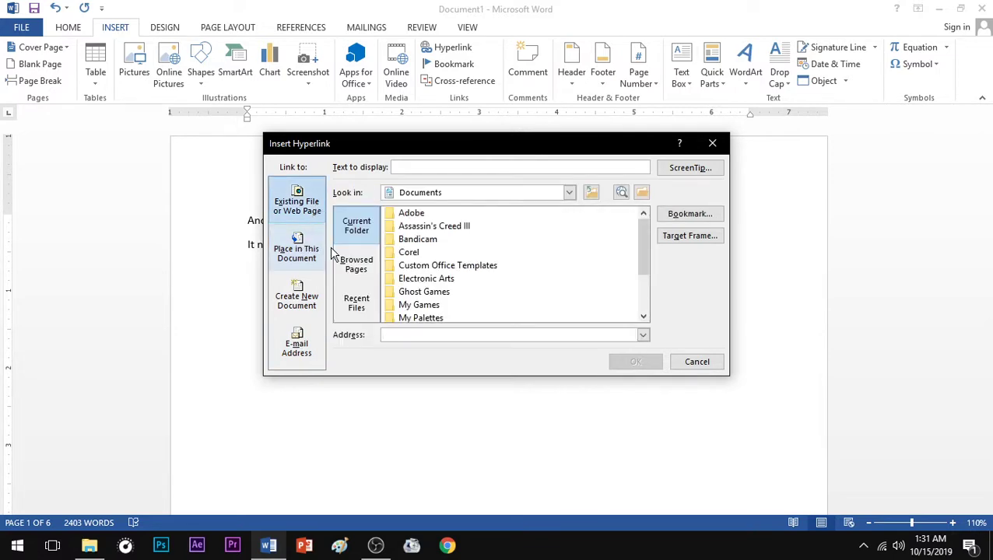
pyautogui.click(311, 258)
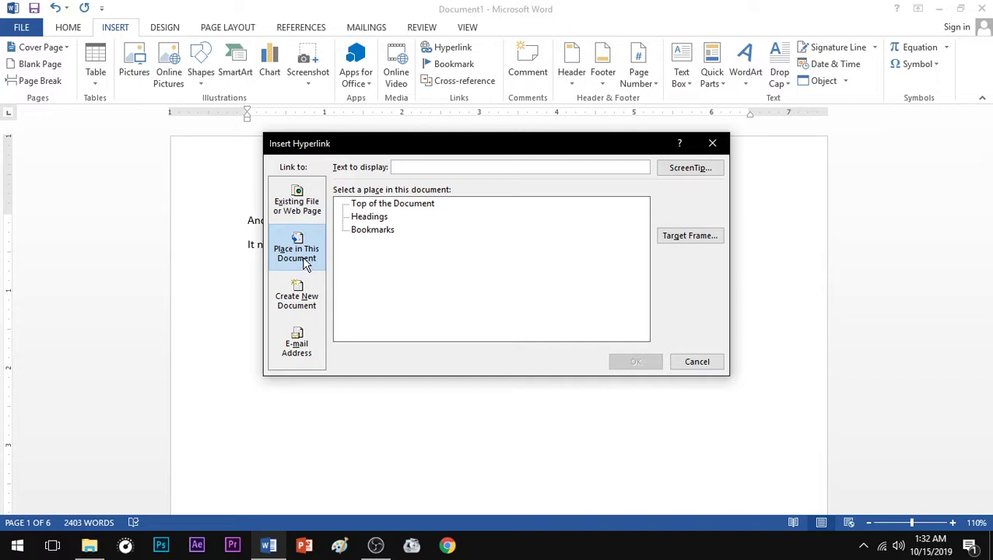
pyautogui.press('Escape')
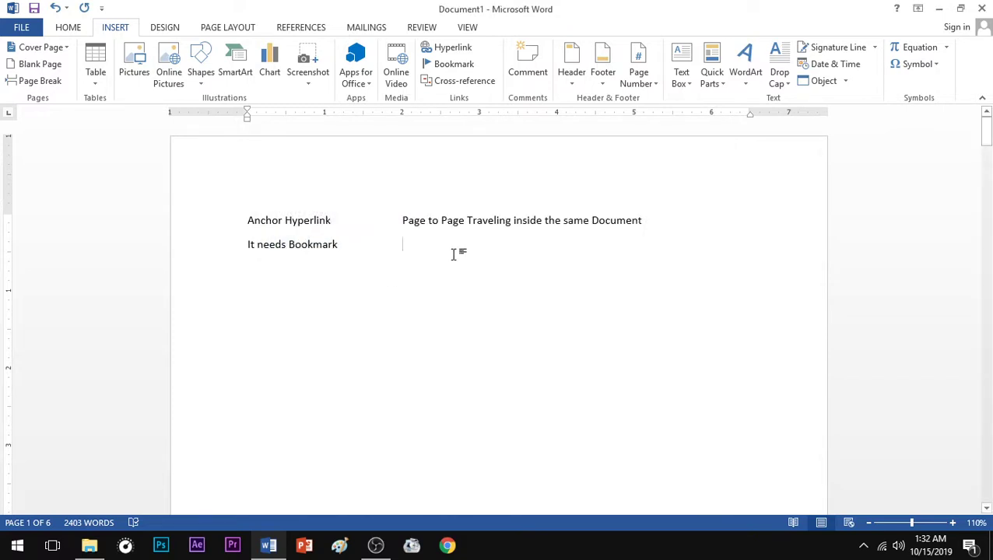
# - Add 'Hyperlink >>>>>>>>> Place in This Document' to the second line and bold both lines
pyautogui.write('Hyperlink')
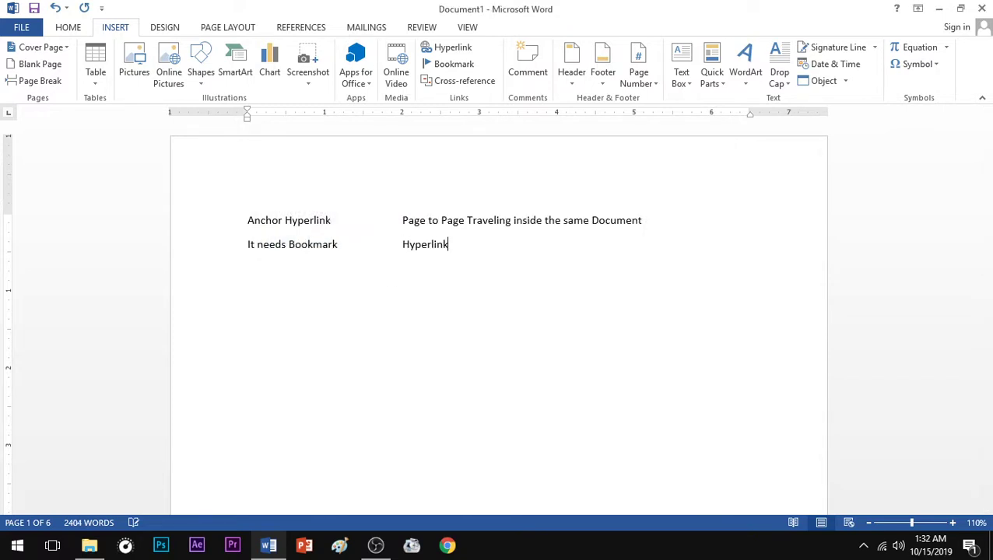
pyautogui.write(' >>>>>>>>> Place in Thi')
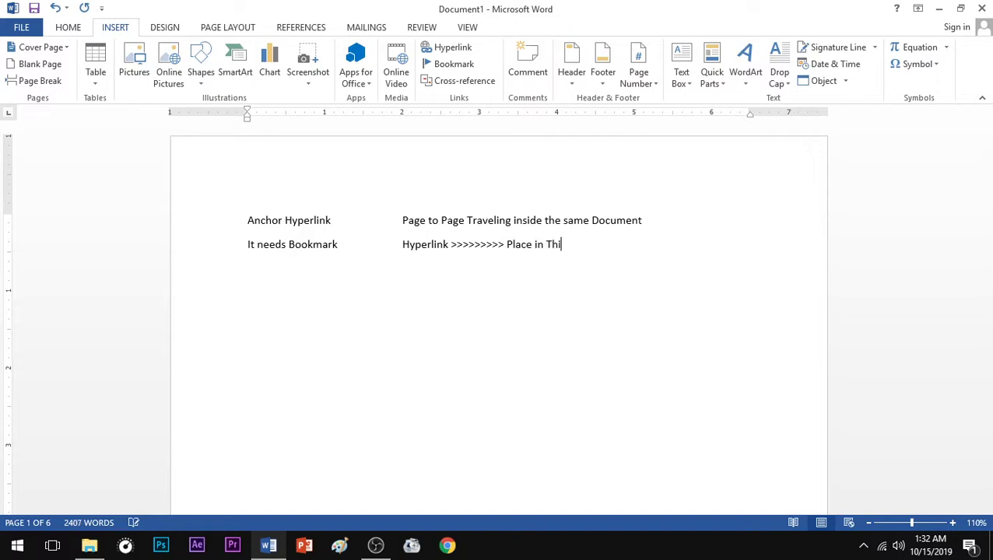
pyautogui.write('s Document')
pyautogui.moveTo(184, 217); pyautogui.dragTo(192, 250)
pyautogui.click(68, 27)
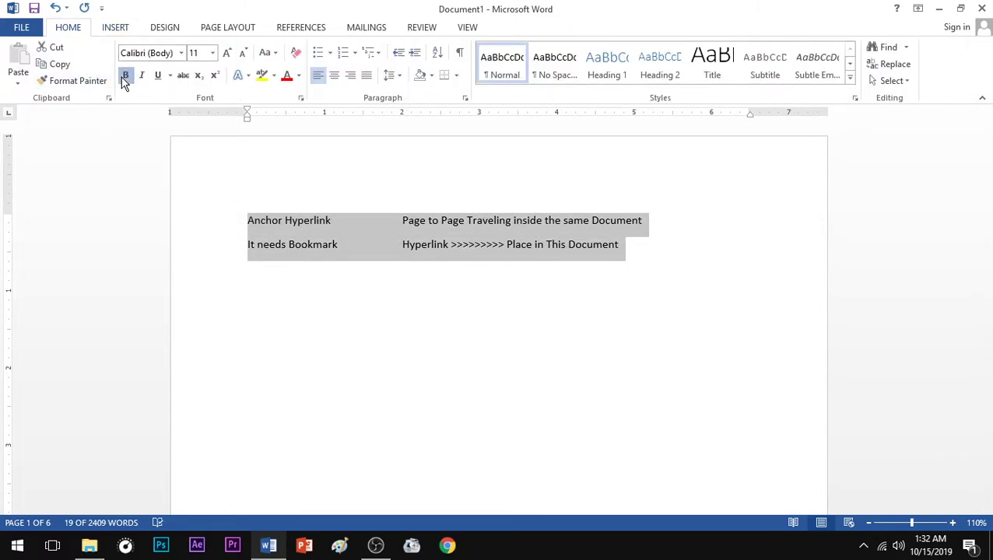
pyautogui.click(125, 75)
pyautogui.click(291, 246)
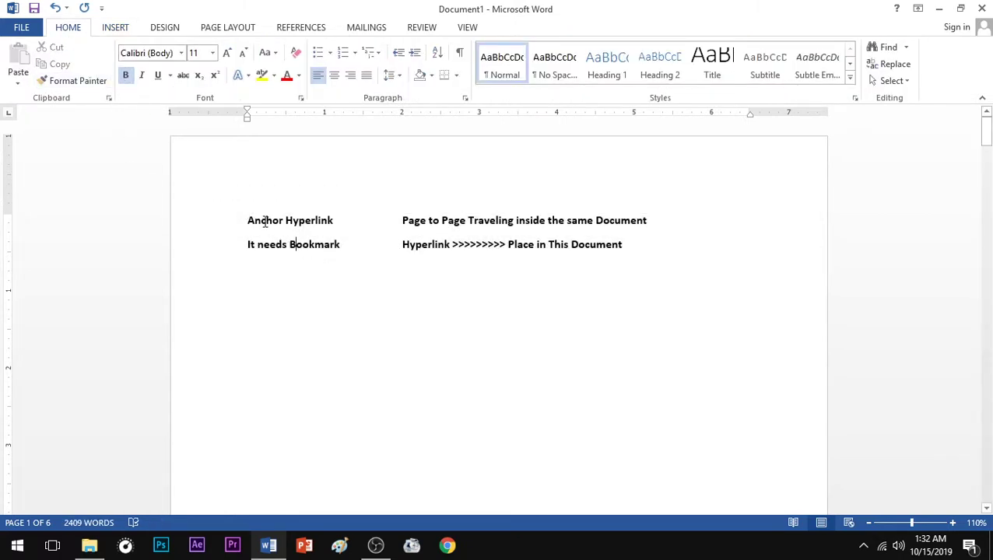
# - Colour the words 'Anchor Hyperlink' dark red
pyautogui.moveTo(263, 222); pyautogui.dragTo(333, 222)
pyautogui.click(298, 75)
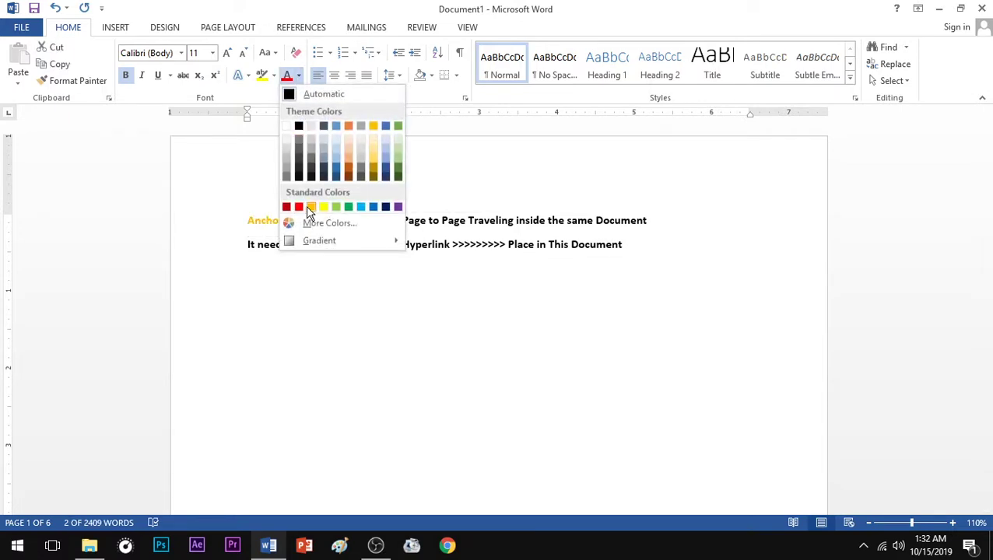
pyautogui.click(291, 206)
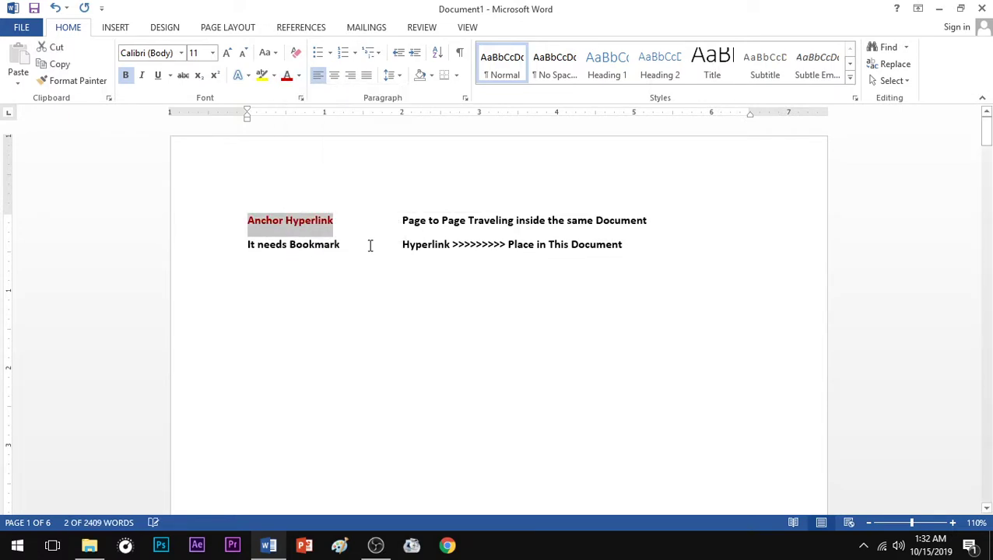
pyautogui.click(452, 225)
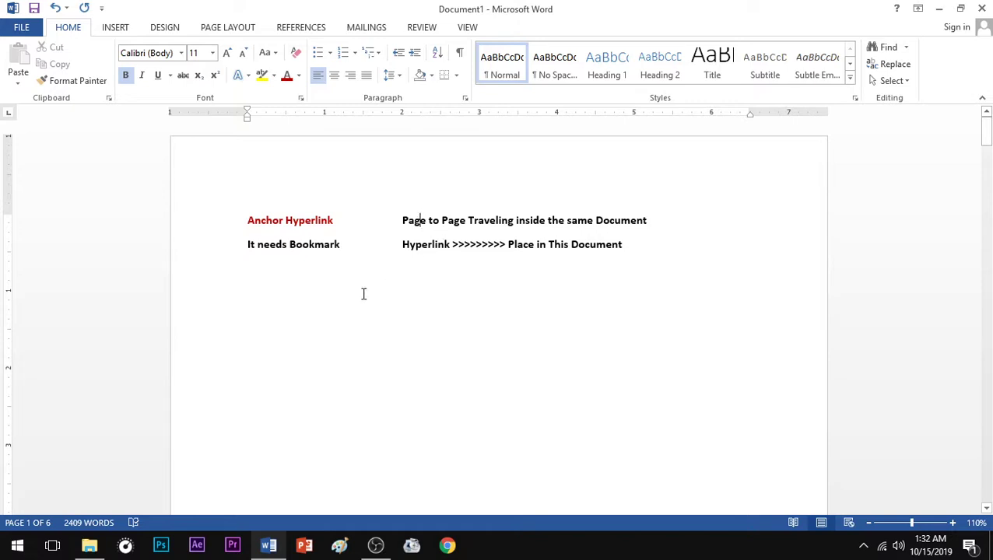
pyautogui.scroll(-1, 362, 292)
pyautogui.click(274, 260)
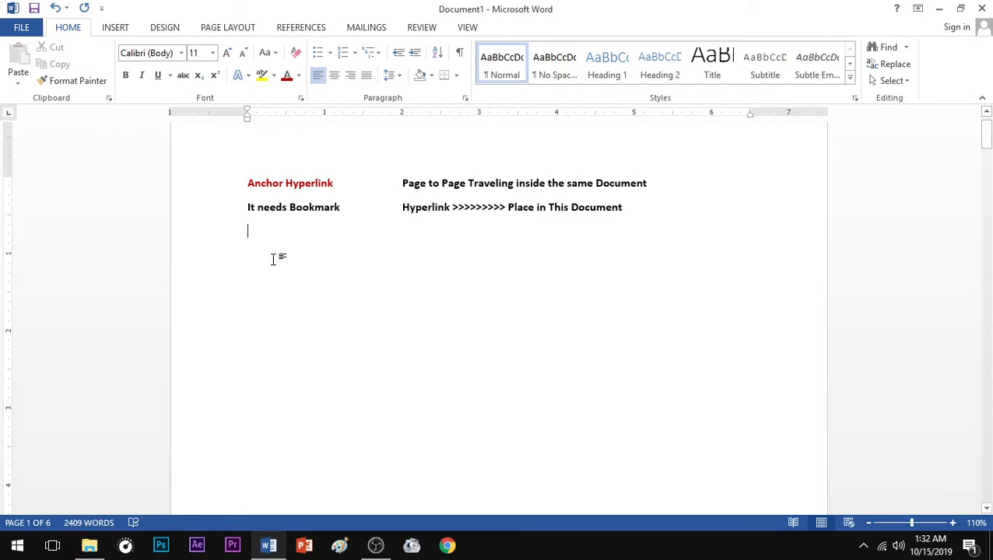
pyautogui.scroll(-20, 274, 261)
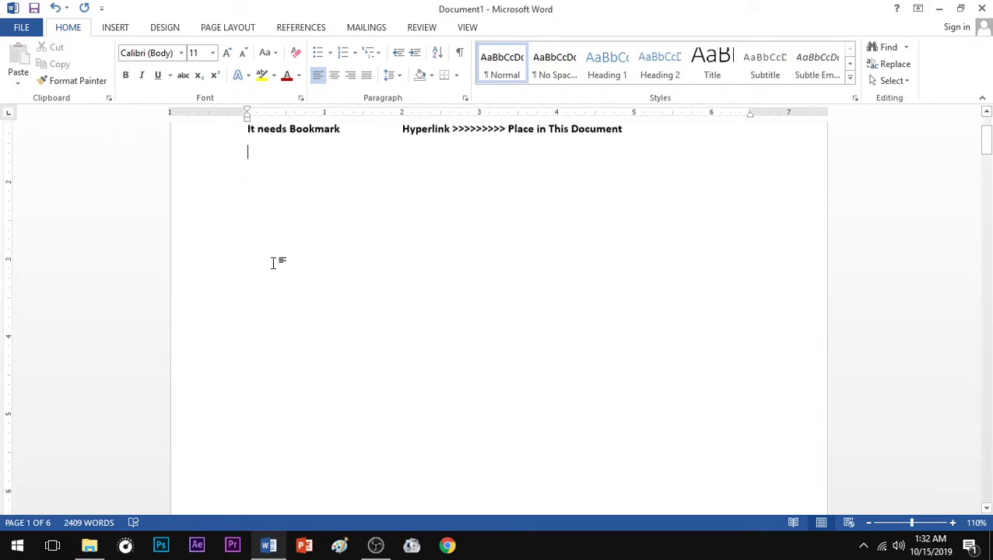
pyautogui.scroll(-5, 274, 266)
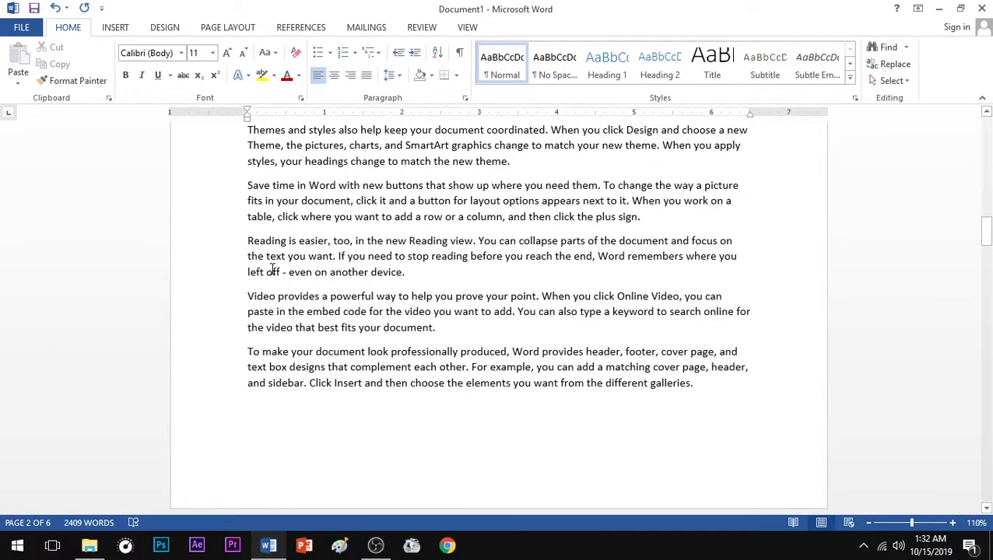
pyautogui.scroll(-5, 318, 289)
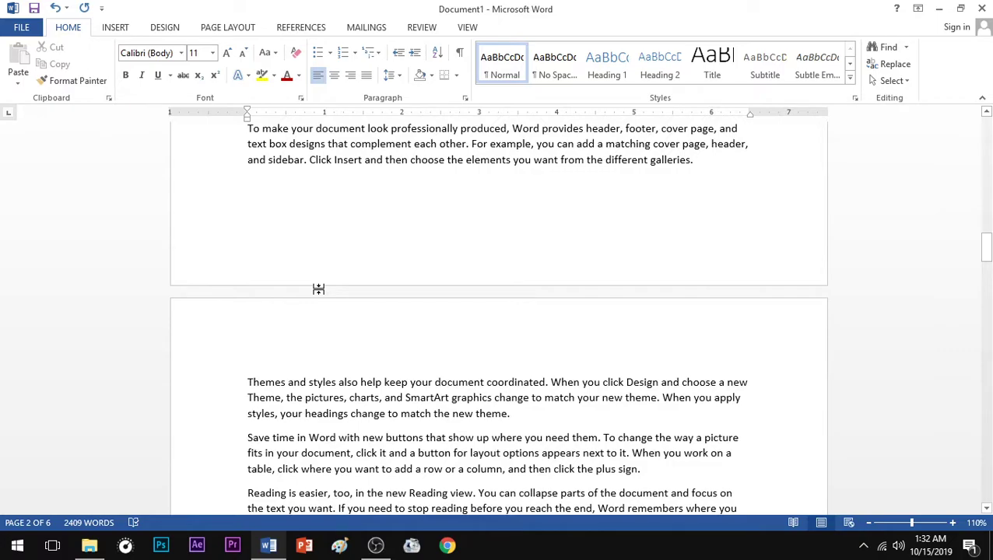
pyautogui.scroll(15, 318, 290)
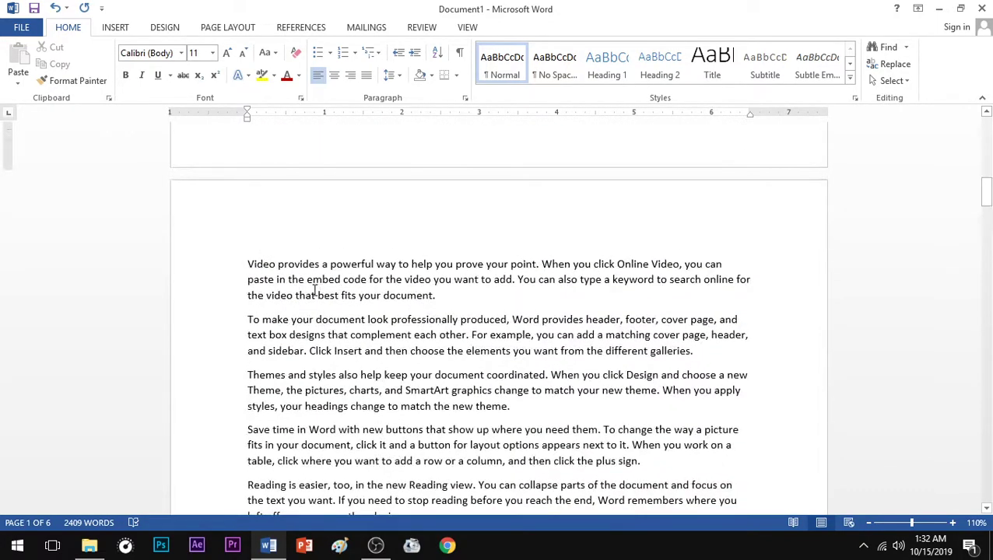
pyautogui.keyDown('ctrl'); pyautogui.scroll(-8, 316, 294); pyautogui.keyUp('ctrl')
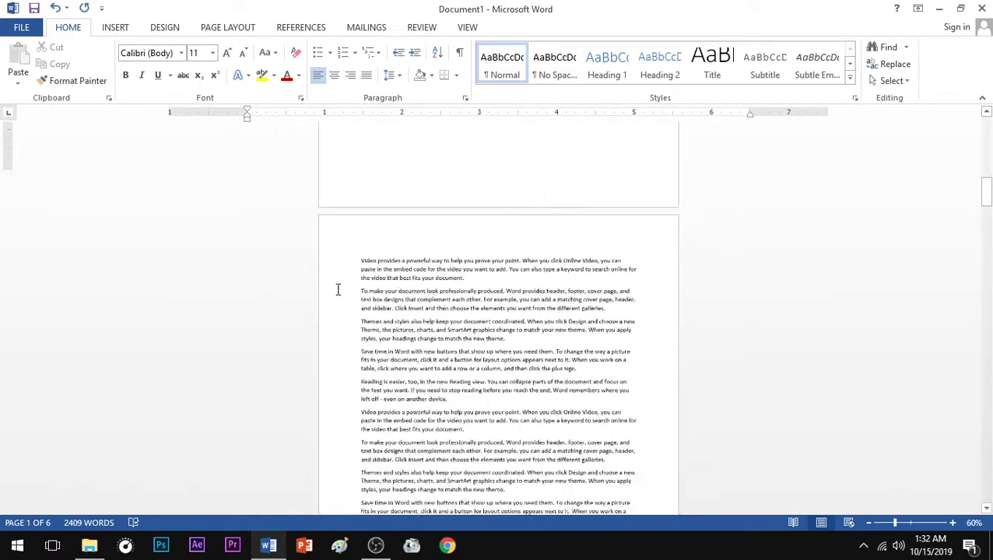
pyautogui.scroll(-2, 543, 259)
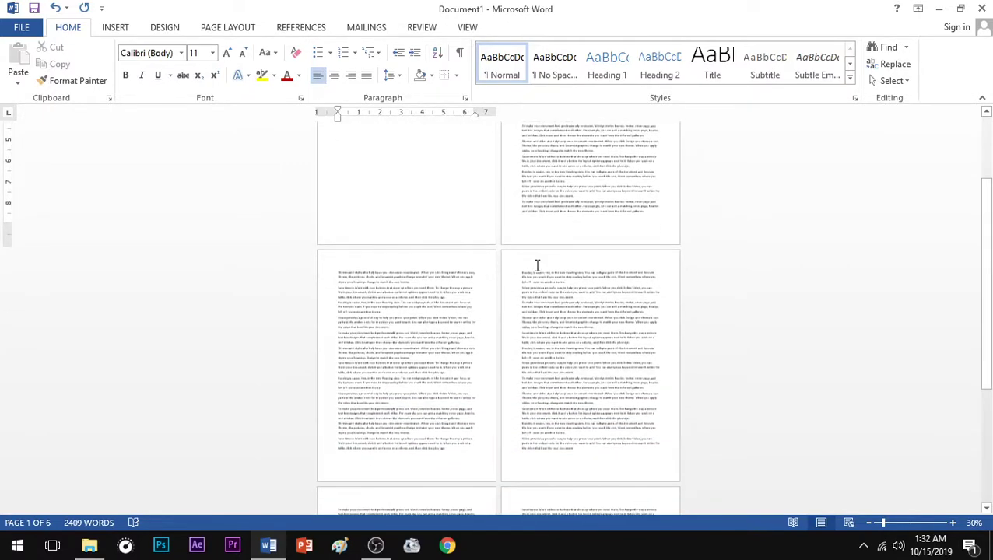
pyautogui.scroll(5, 536, 266)
pyautogui.click(518, 150)
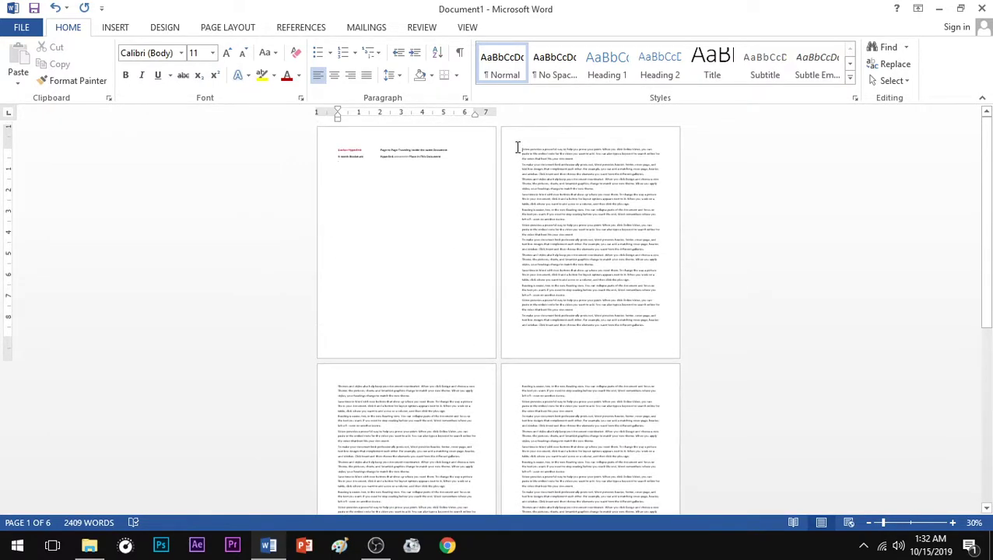
pyautogui.keyDown('ctrl'); pyautogui.scroll(9, 517, 156); pyautogui.keyUp('ctrl')
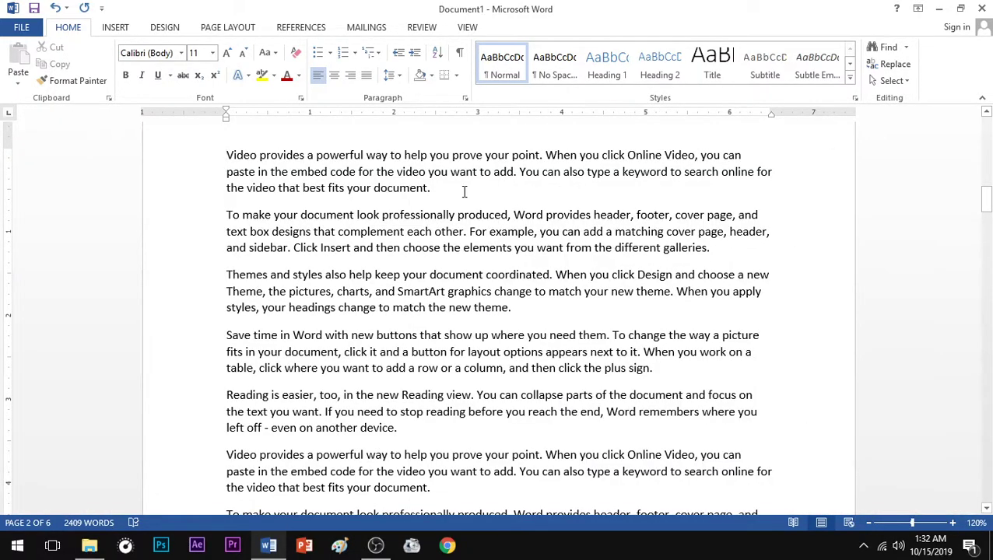
pyautogui.scroll(4, 461, 193)
pyautogui.click(226, 322)
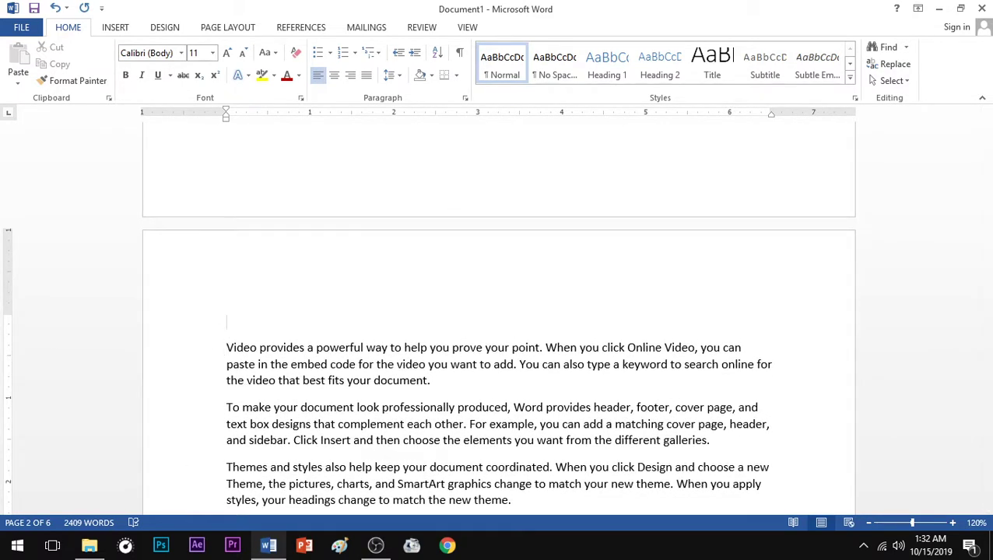
# - Label page 2 Britannia, then break to a new page at Themes labelled Sunfeast
pyautogui.write('Britannia')
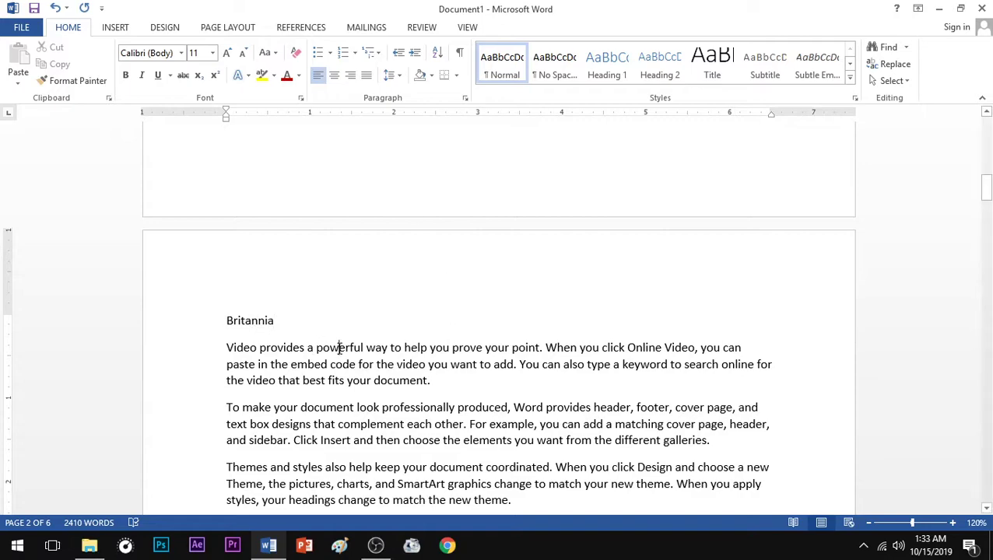
pyautogui.scroll(-5, 345, 348)
pyautogui.click(227, 225)
pyautogui.hotkey('ctrl', 'Return')
pyautogui.scroll(-2, 253, 328)
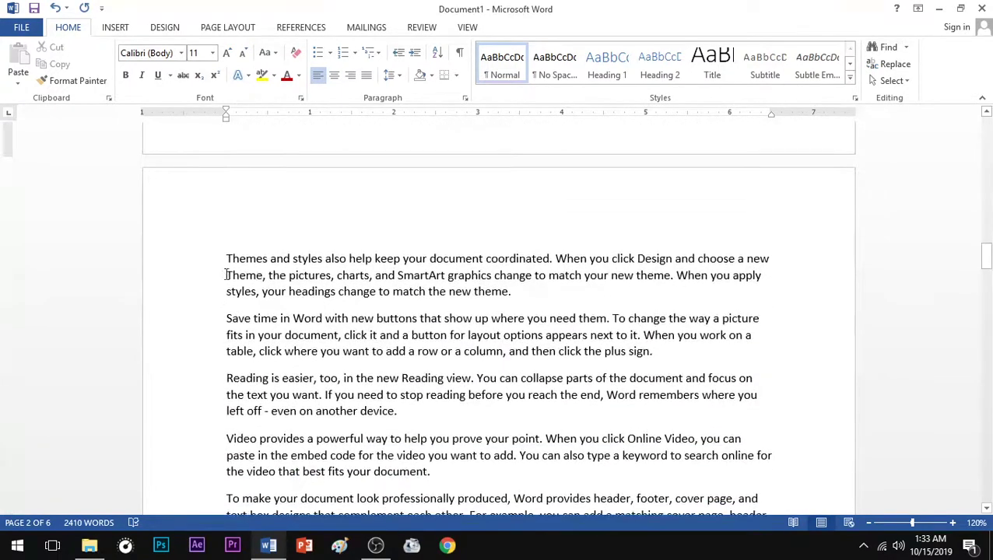
pyautogui.press('Return')
pyautogui.press('Up')
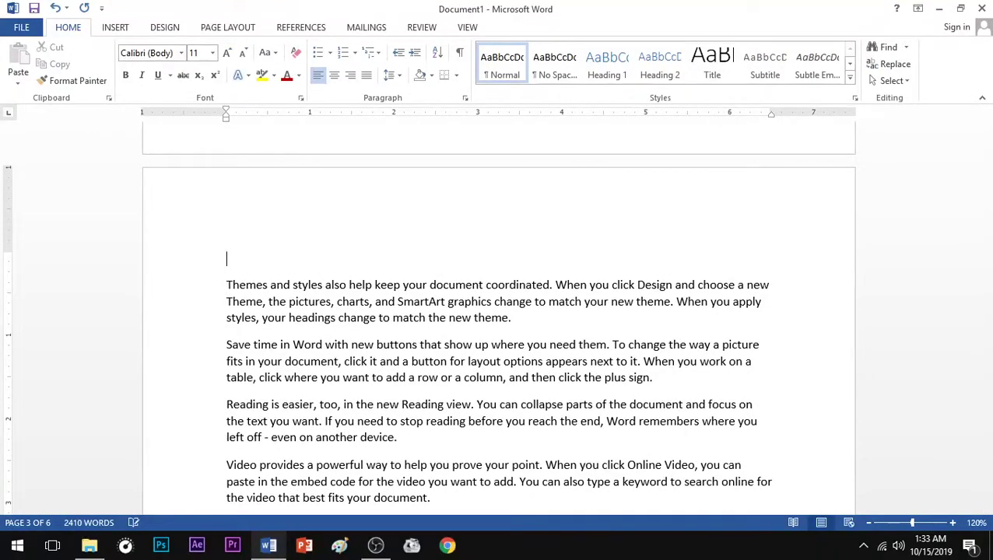
pyautogui.write('Sunfeast')
# - Add the labels Parle and Cadbury atop pages 4 and 5
pyautogui.scroll(-15, 261, 319)
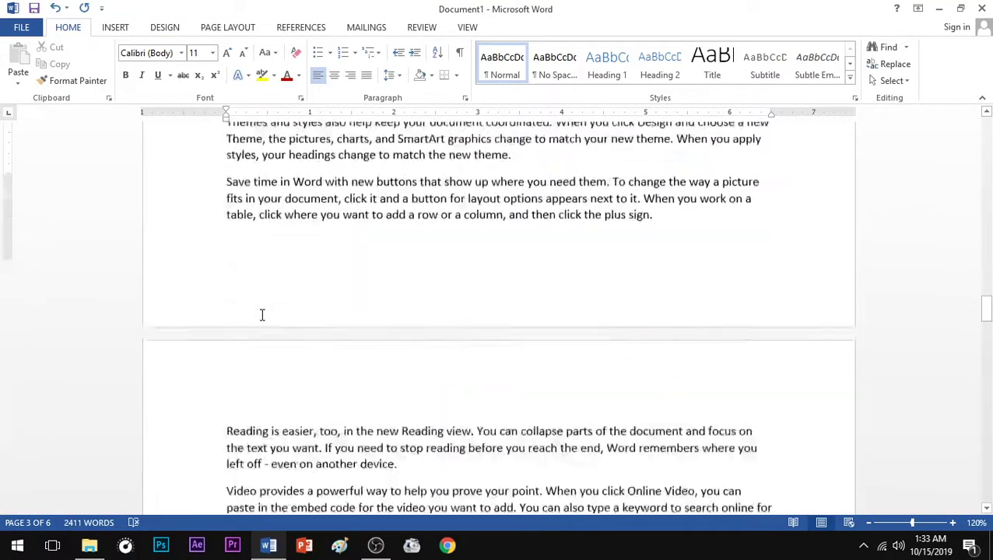
pyautogui.scroll(-3, 239, 324)
pyautogui.click(223, 235)
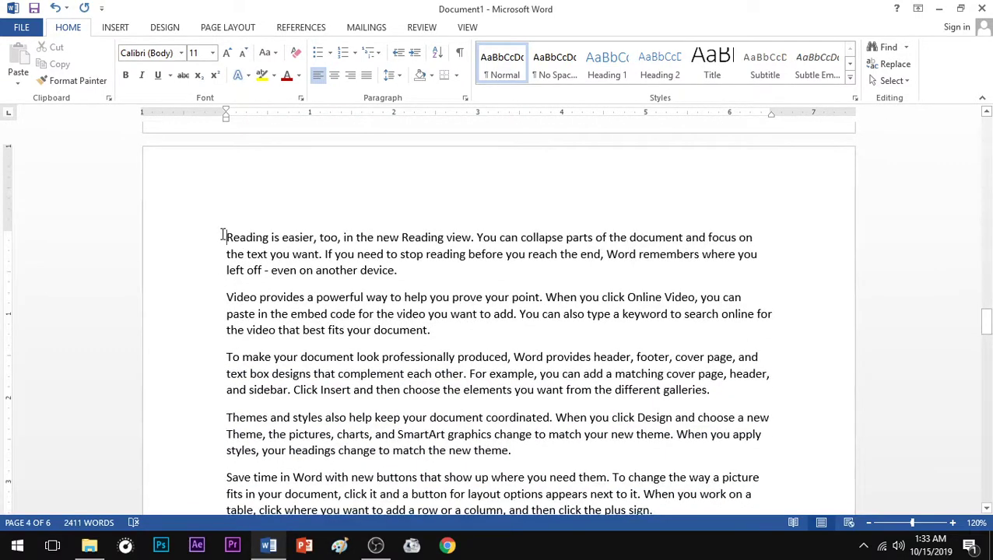
pyautogui.press('Return')
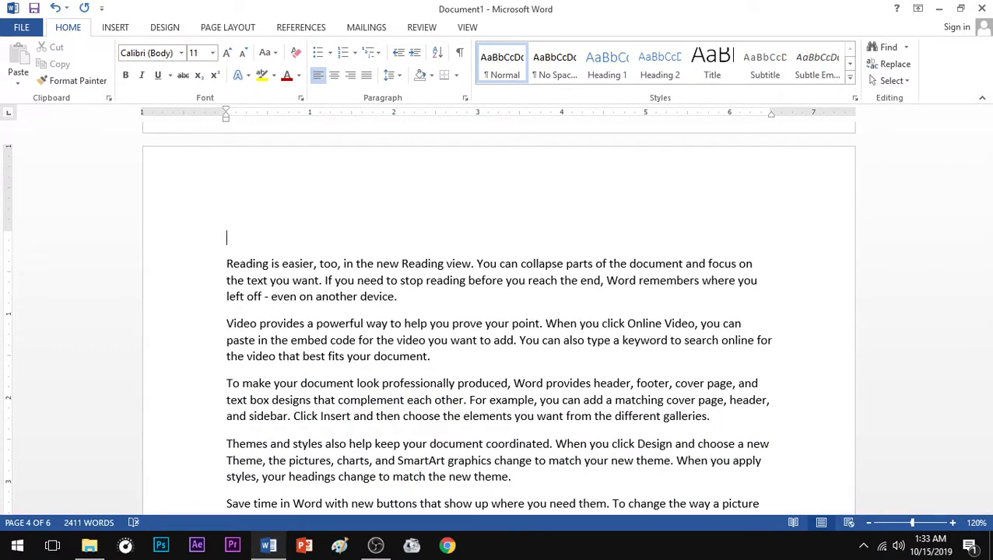
pyautogui.write('Parle')
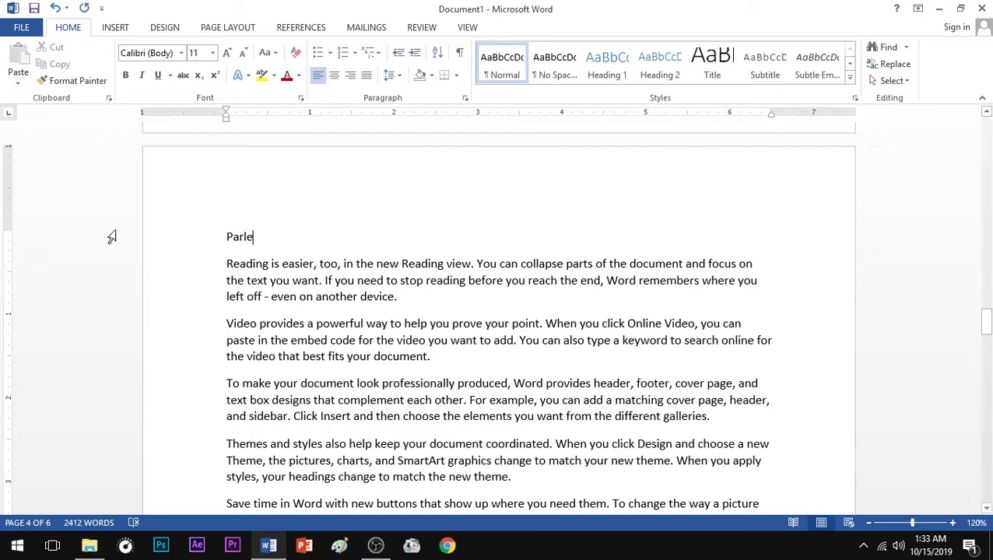
pyautogui.scroll(-12, 317, 304)
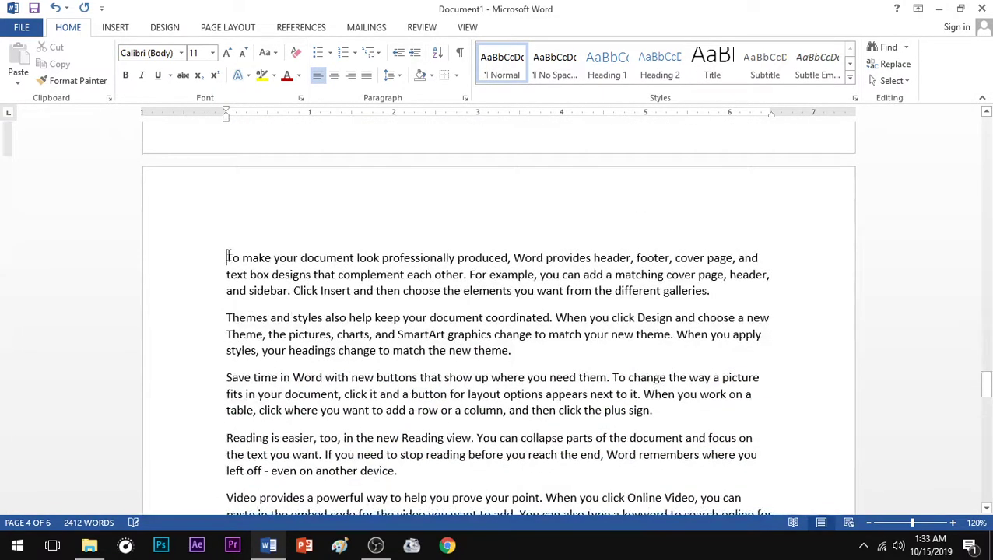
pyautogui.click(227, 257)
pyautogui.press('Return')
pyautogui.write('Cadbury')
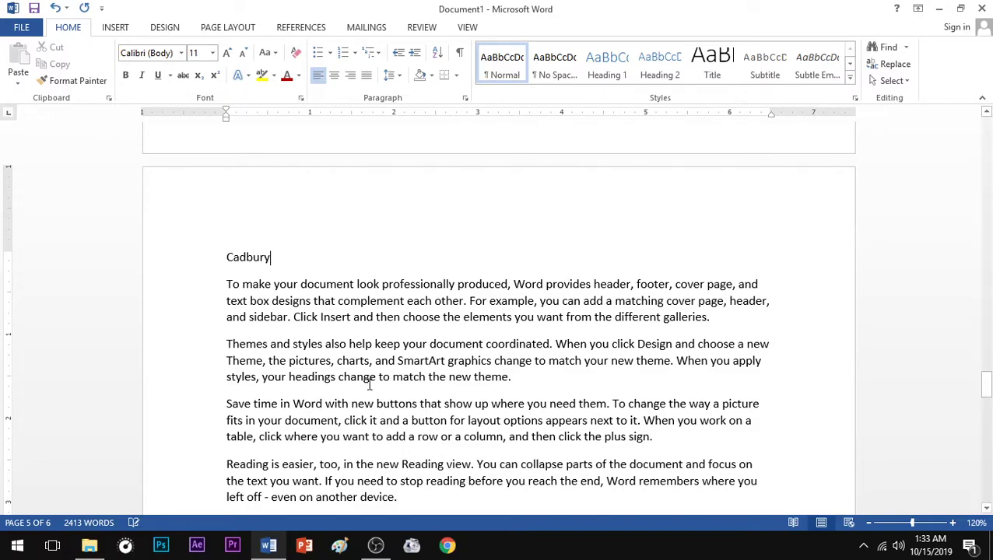
# - Label page 6 Nestle and return to the start of the document
pyautogui.scroll(-10, 369, 381)
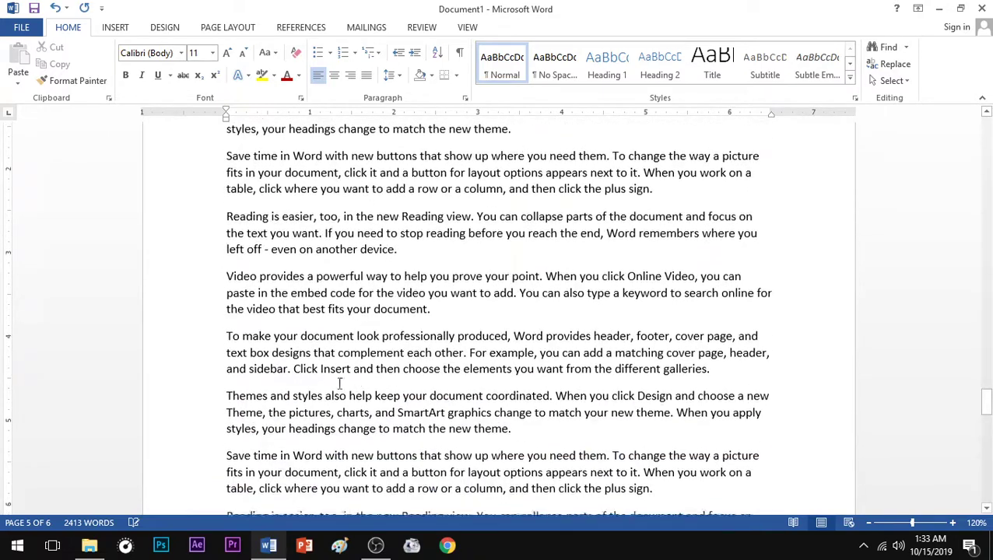
pyautogui.click(223, 196)
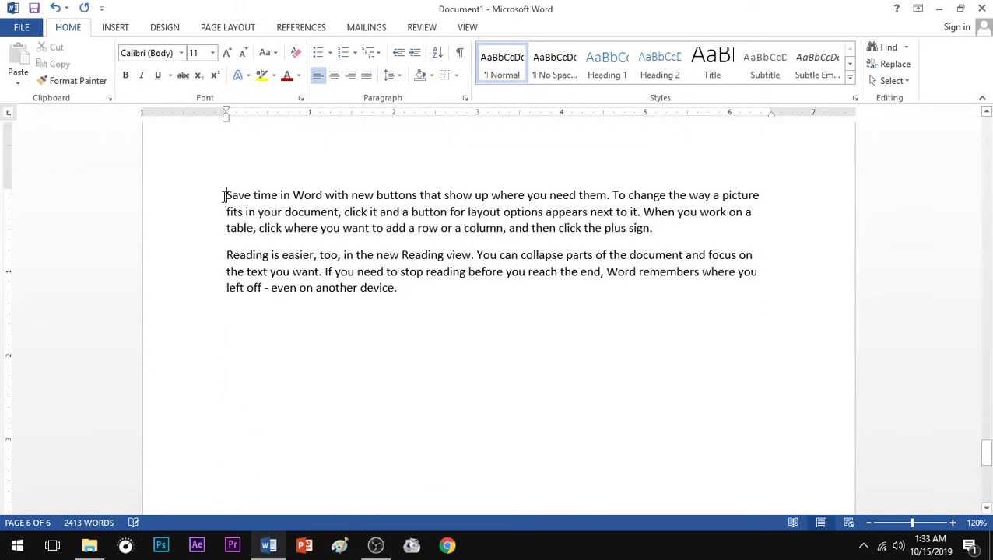
pyautogui.press('Return')
pyautogui.write('Ne')
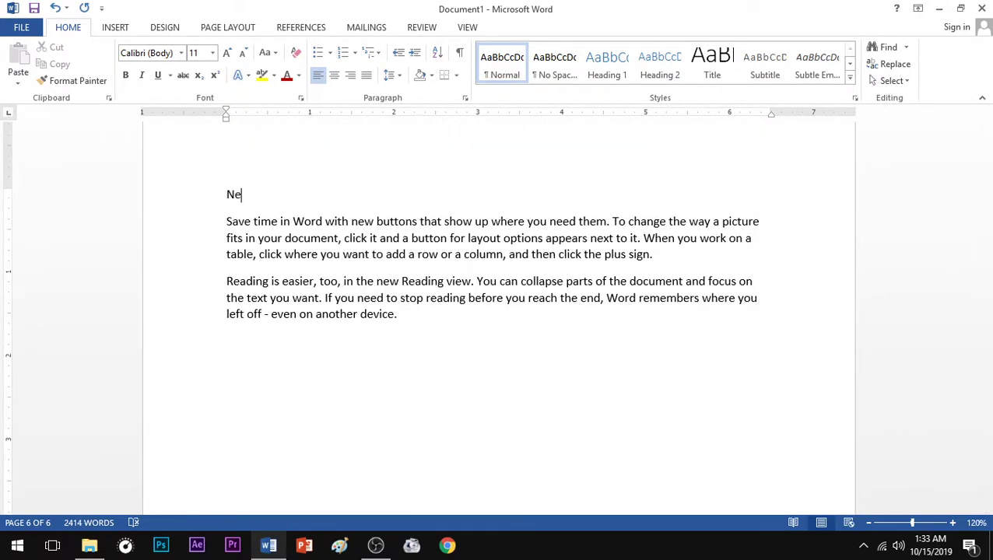
pyautogui.write('stke')
pyautogui.press('BackSpace')
pyautogui.press('BackSpace')
pyautogui.write('le')
pyautogui.scroll(15, 316, 254)
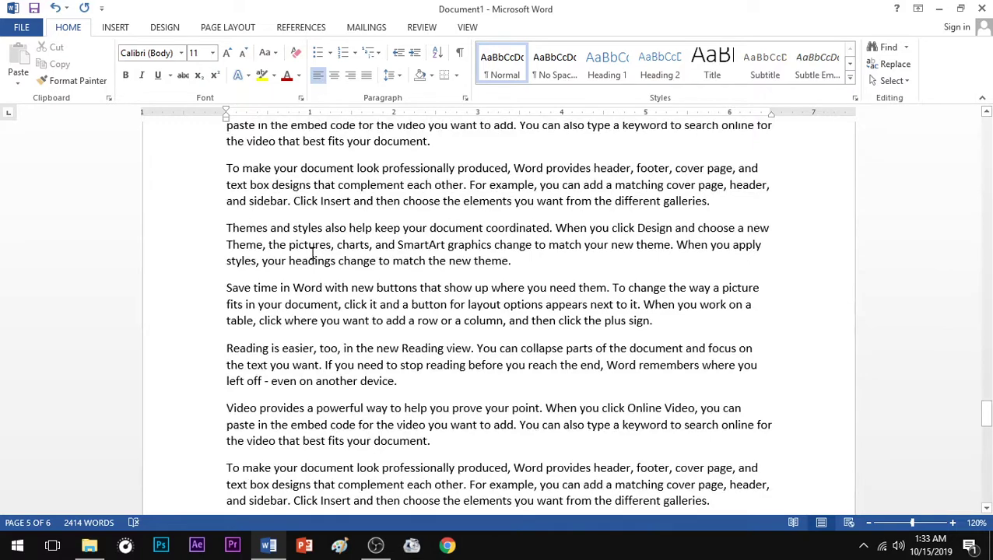
pyautogui.hotkey('ctrl', 'Home')
pyautogui.scroll(-12, 315, 265)
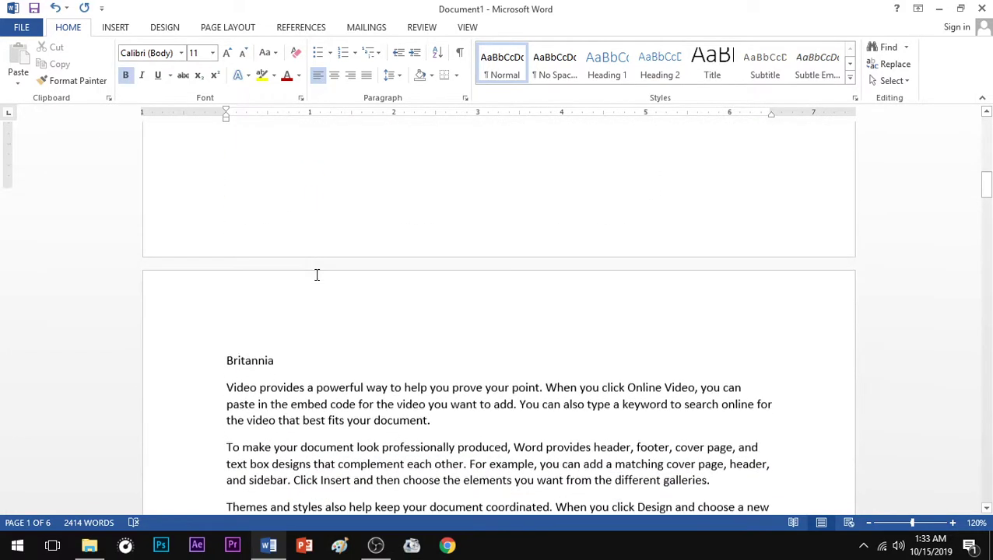
# - Select the 'Britannia' heading on page 2 and add an Insert > Bookmark named Britannia
pyautogui.scroll(2, 303, 268)
pyautogui.click(288, 258)
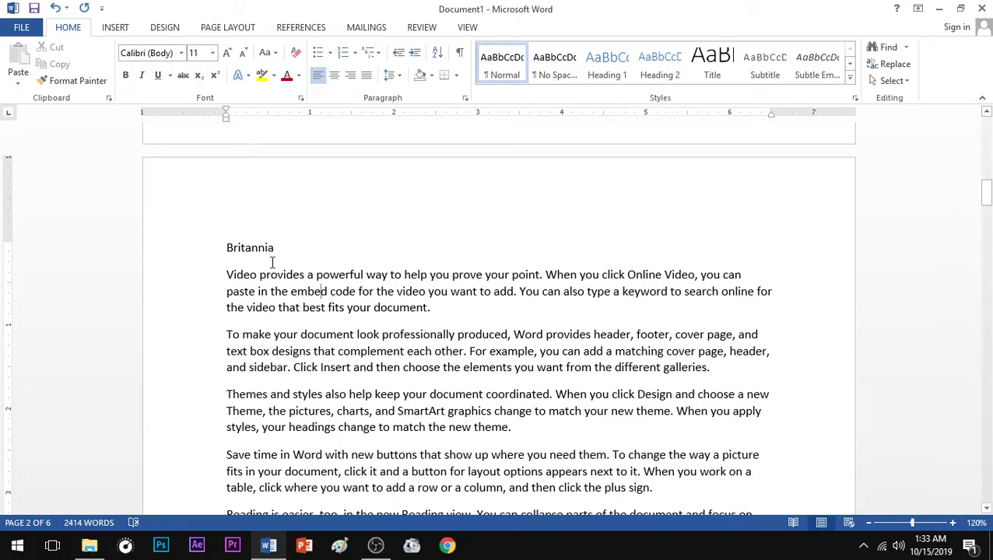
pyautogui.doubleClick(230, 247)
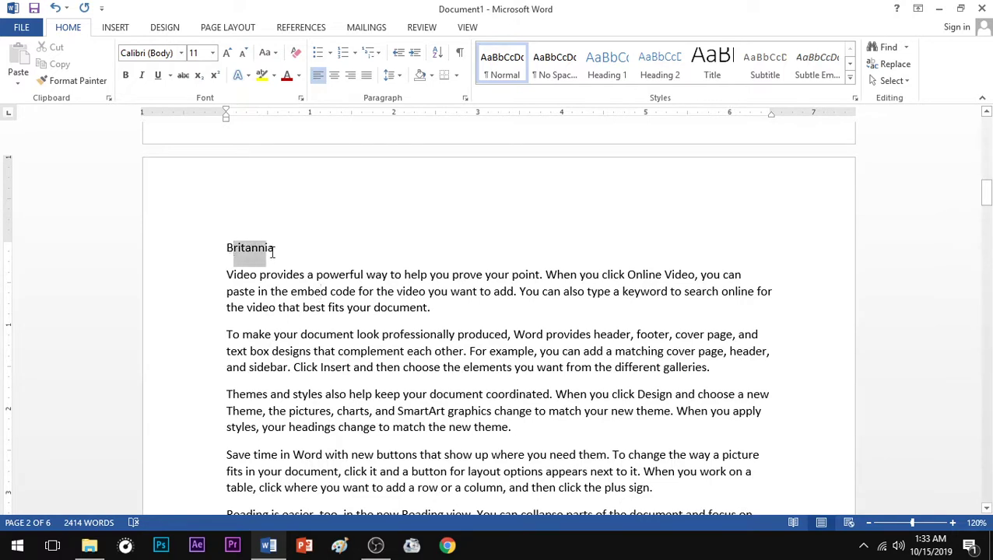
pyautogui.click(237, 248)
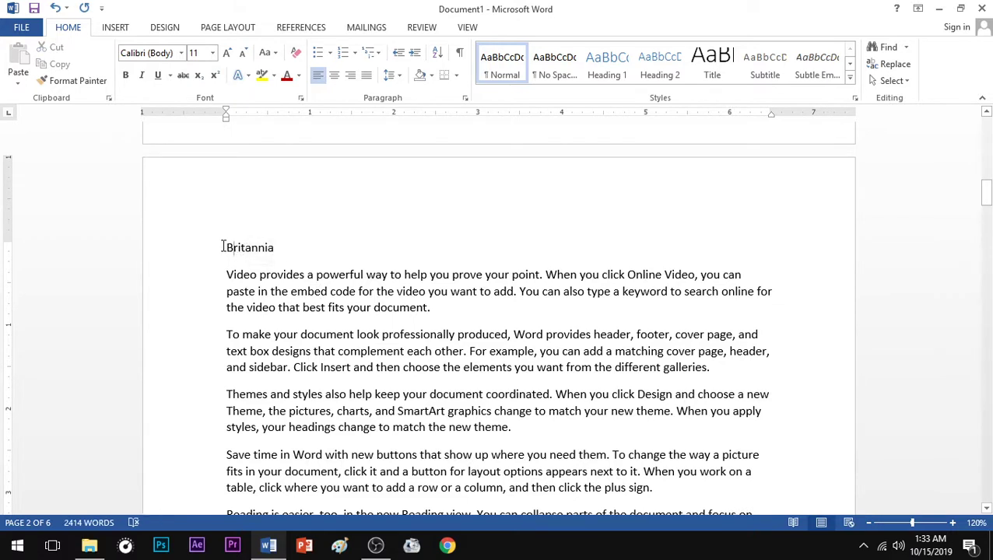
pyautogui.moveTo(226, 248); pyautogui.dragTo(271, 251)
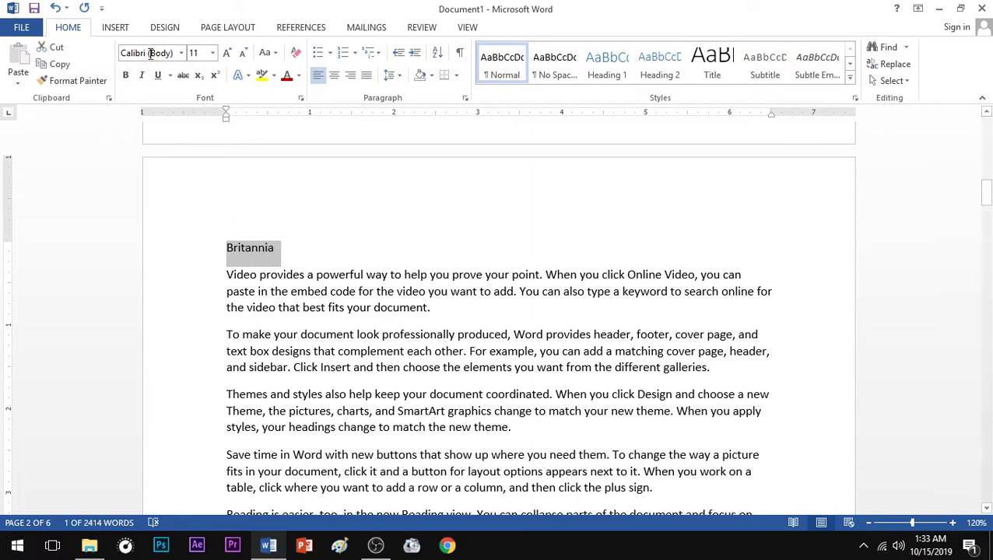
pyautogui.click(115, 28)
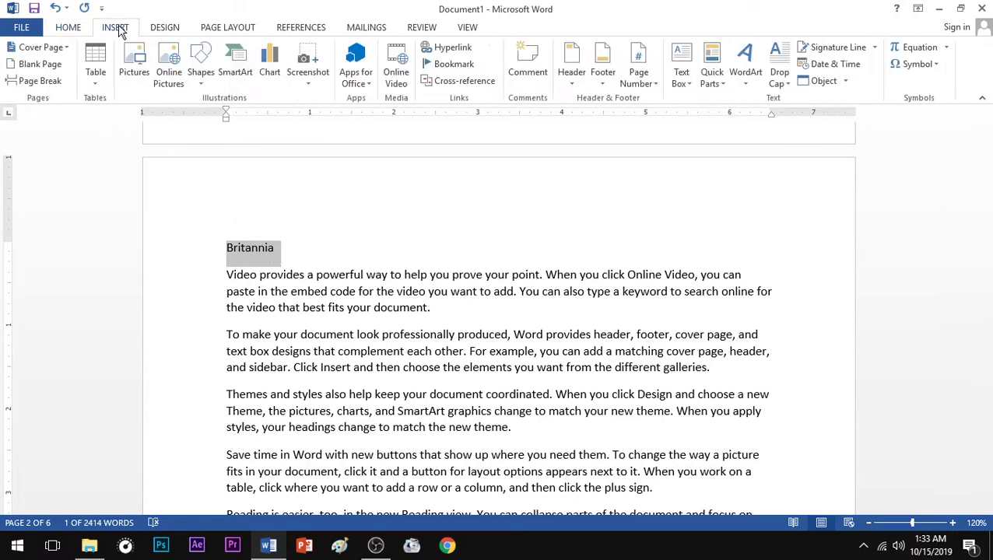
pyautogui.click(456, 67)
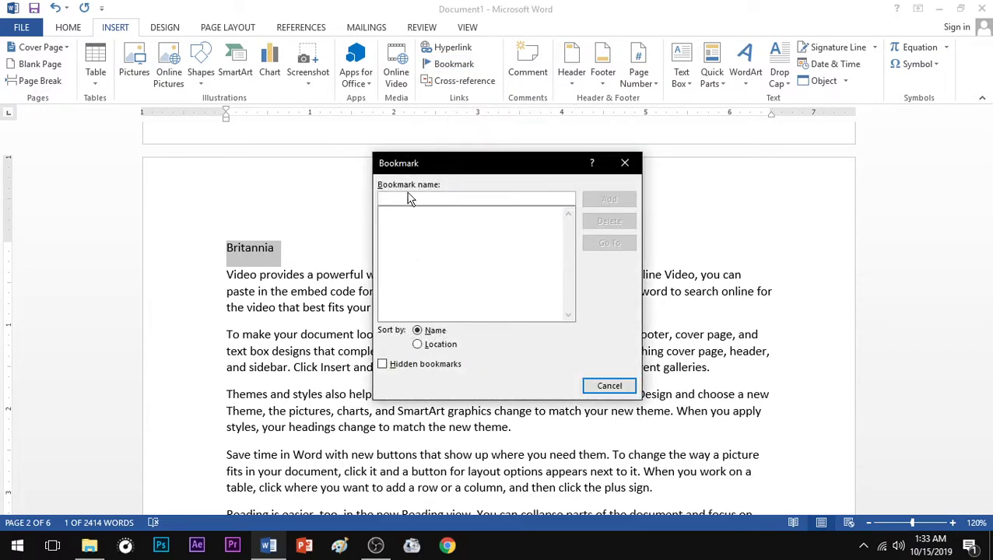
pyautogui.write('Britannia')
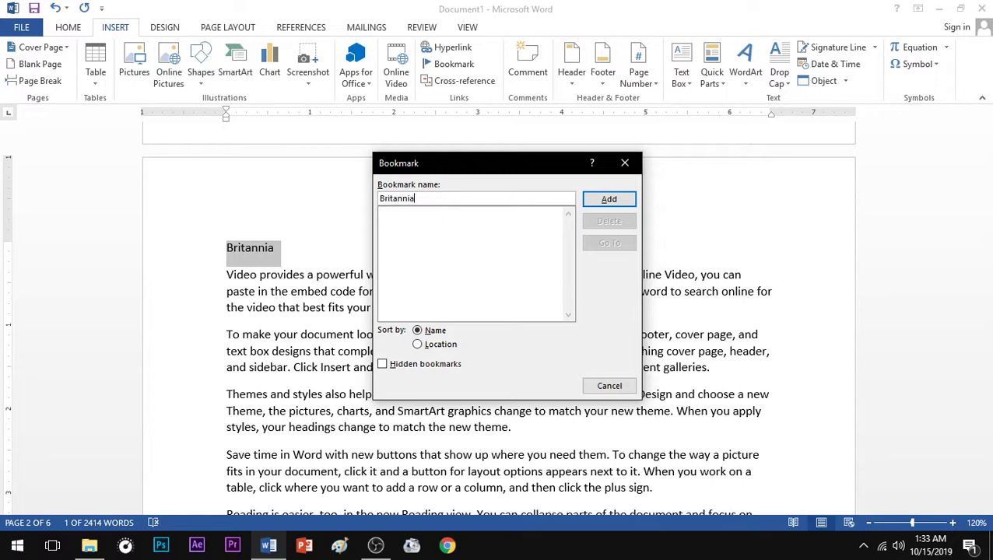
pyautogui.click(411, 198)
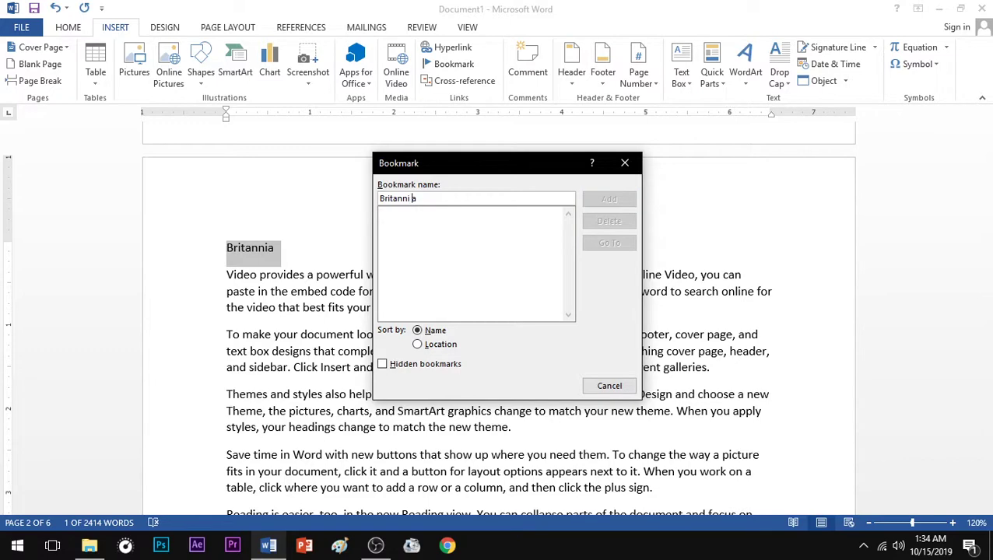
pyautogui.press('BackSpace')
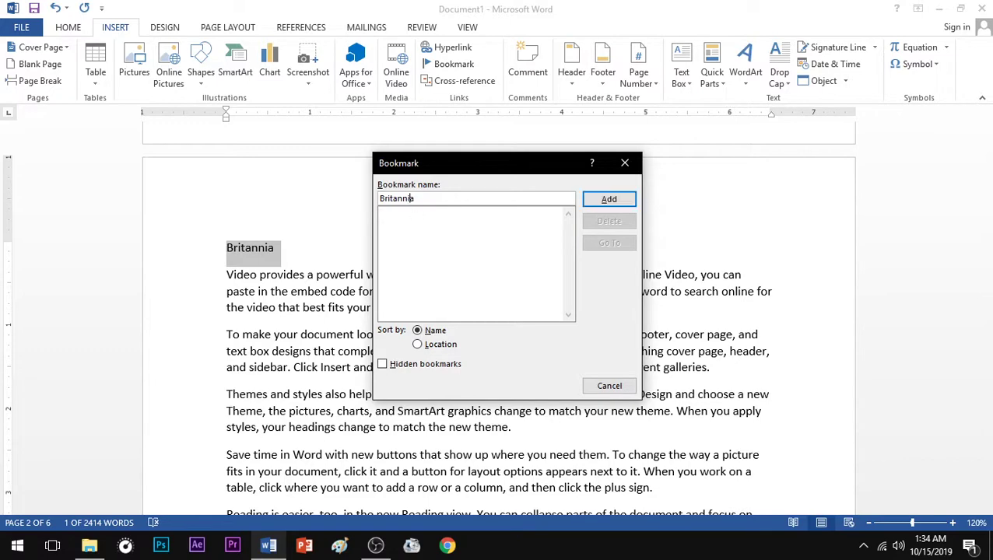
pyautogui.click(609, 199)
pyautogui.scroll(-15, 486, 321)
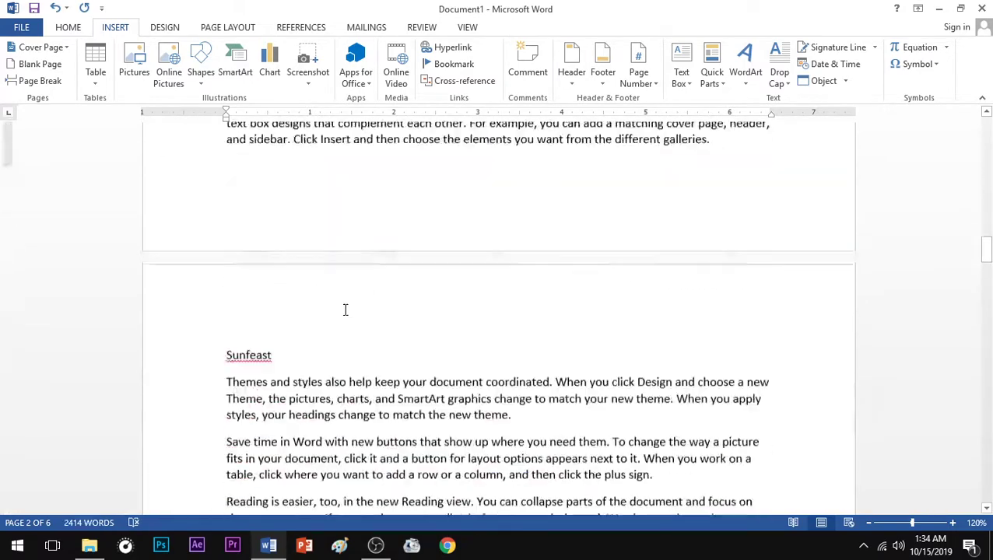
# - Bookmark the Sunfeast heading under the name Sunfeast
pyautogui.doubleClick(237, 222)
pyautogui.doubleClick(259, 230)
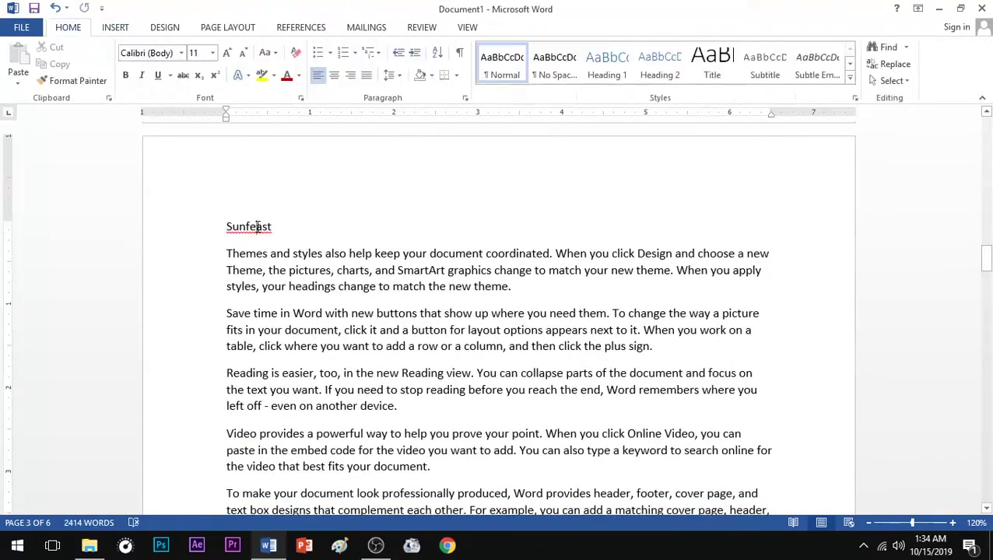
pyautogui.doubleClick(254, 228)
pyautogui.click(109, 28)
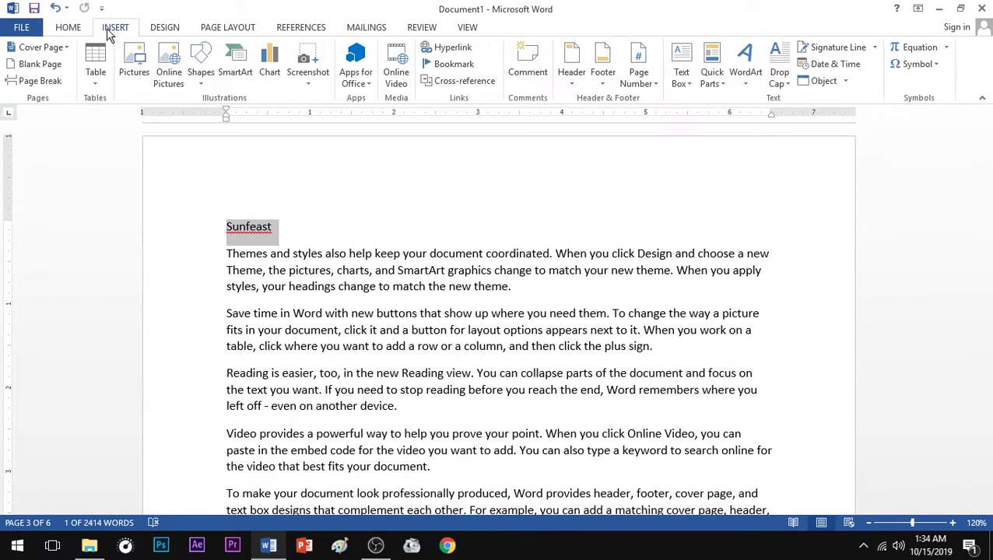
pyautogui.click(455, 65)
pyautogui.write('SSu')
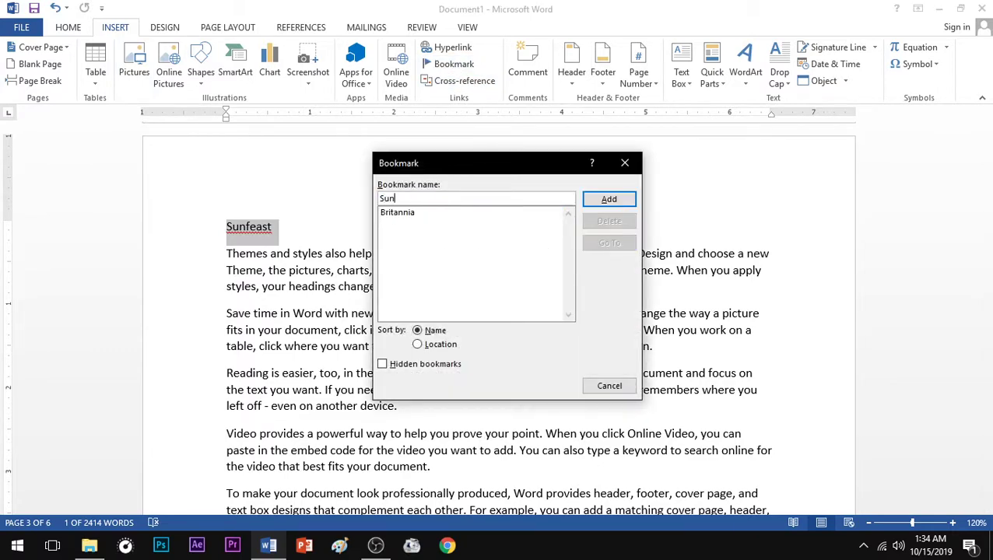
pyautogui.press('Return')
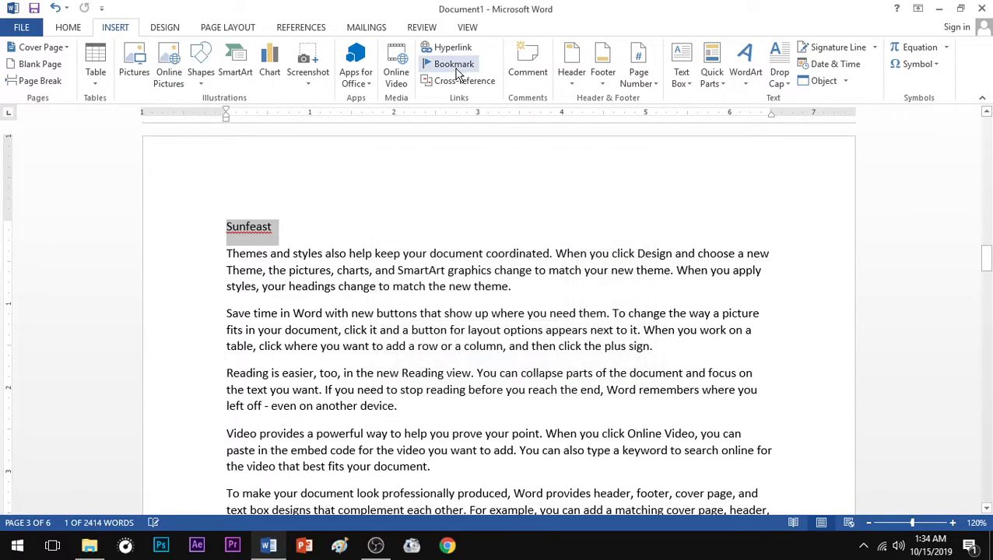
pyautogui.scroll(-20, 343, 239)
pyautogui.scroll(2, 241, 204)
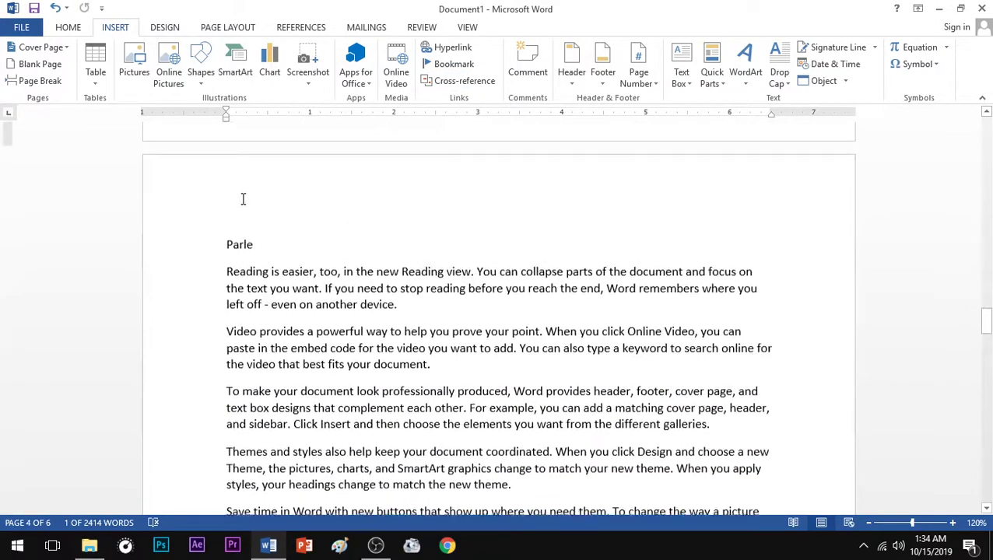
# - Bookmark the Parle and Cadbury headings as Parle and Cadbury
pyautogui.doubleClick(243, 248)
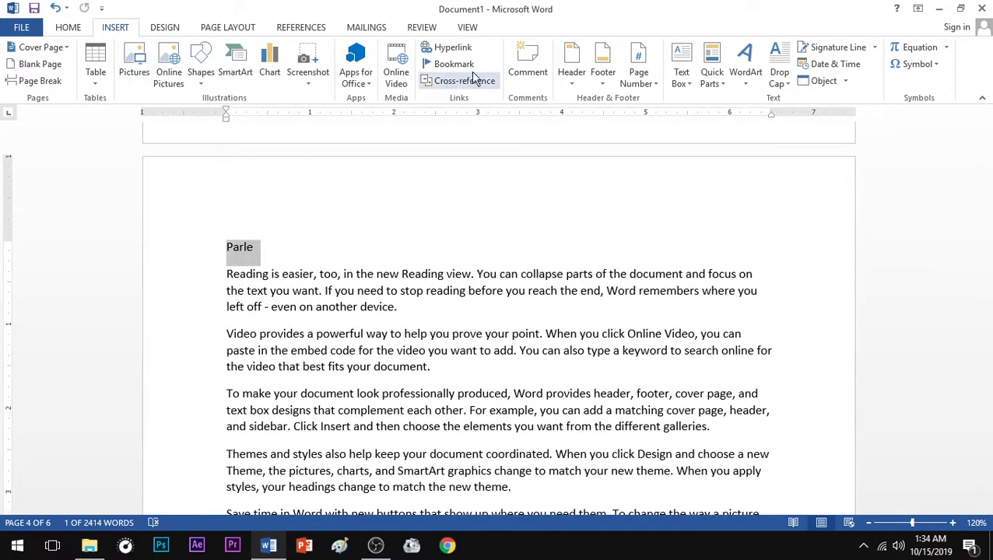
pyautogui.click(454, 63)
pyautogui.write('Par')
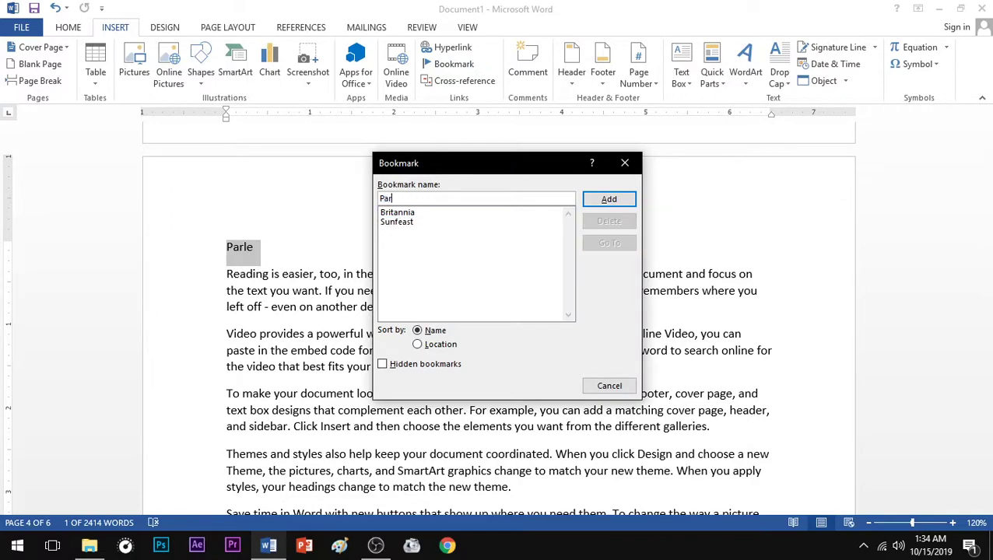
pyautogui.write('le')
pyautogui.press('Return')
pyautogui.scroll(-10, 307, 354)
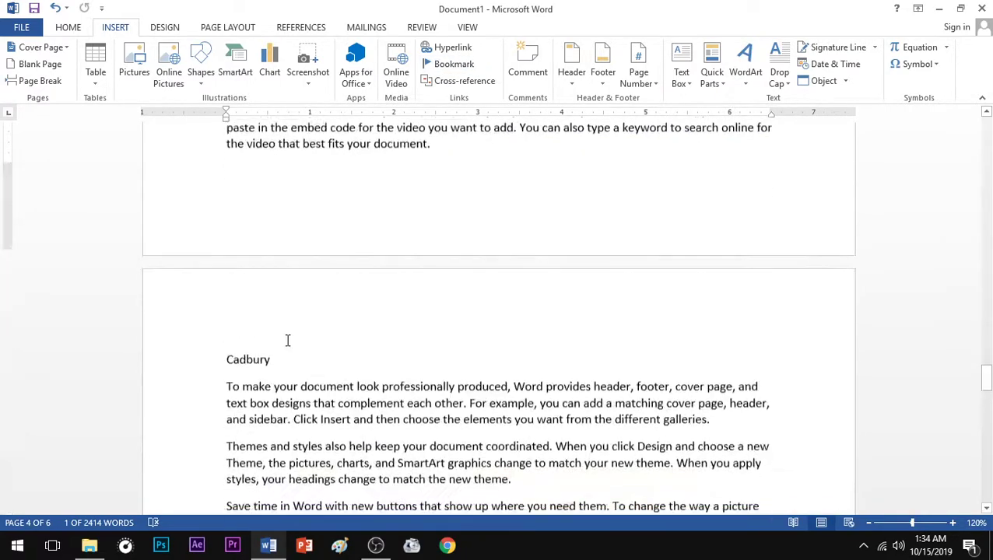
pyautogui.doubleClick(261, 350)
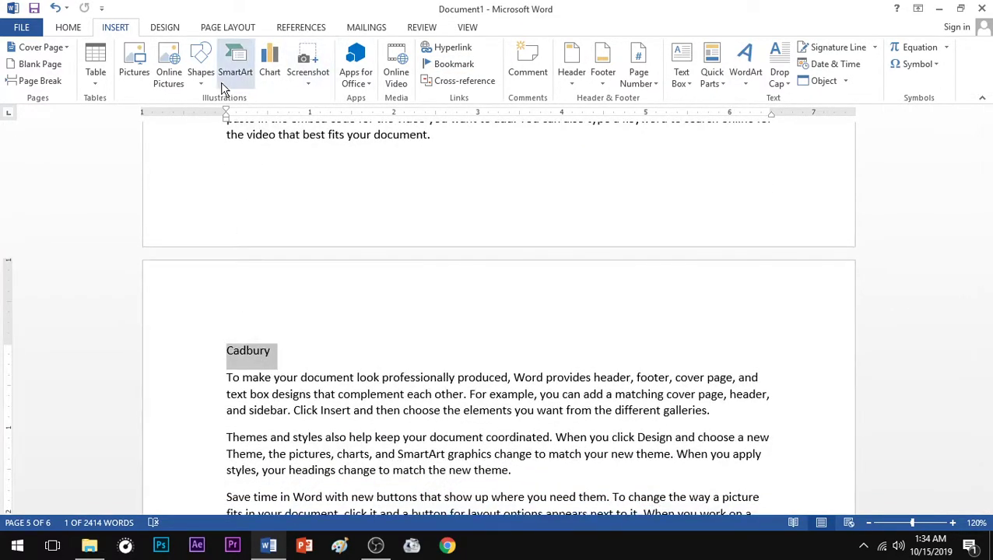
pyautogui.click(455, 65)
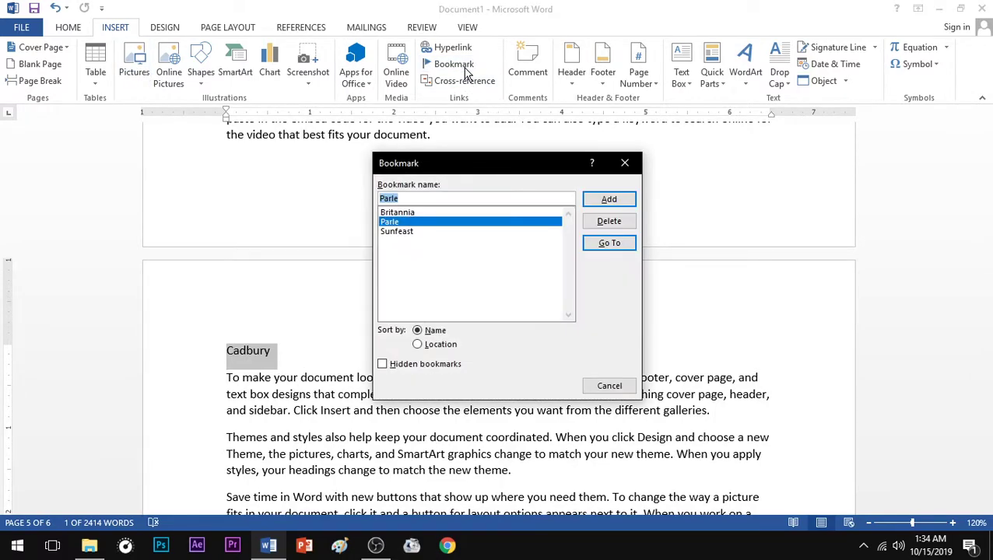
pyautogui.write('Cadbury')
pyautogui.press('Return')
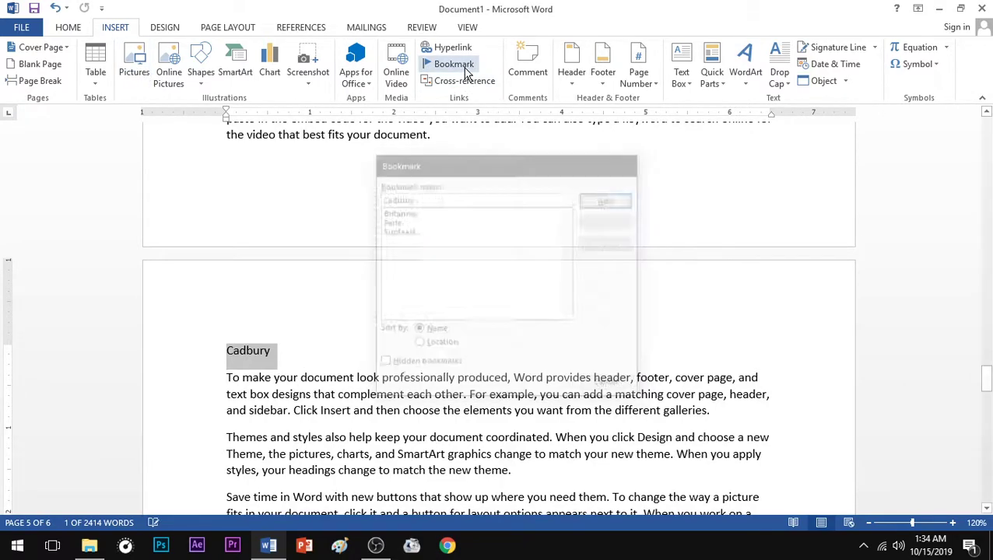
# - Bookmark the Nestle heading on page 6 as Nestle
pyautogui.scroll(-5, 399, 340)
pyautogui.scroll(-10, 399, 340)
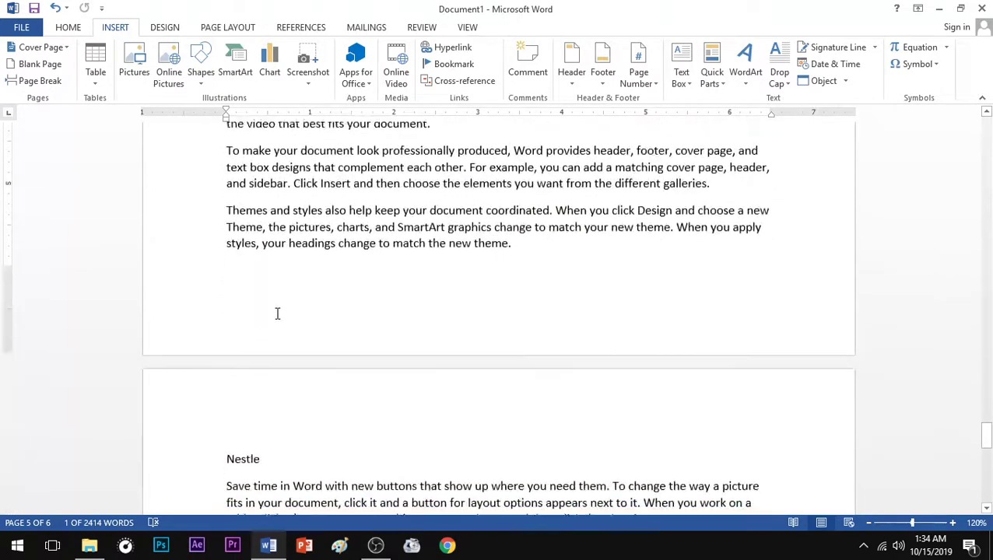
pyautogui.doubleClick(230, 247)
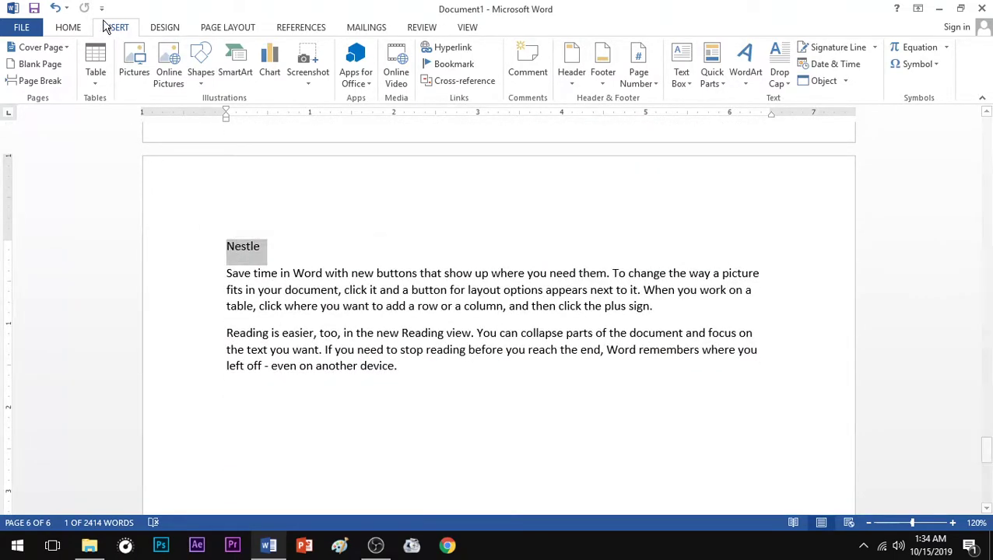
pyautogui.click(448, 65)
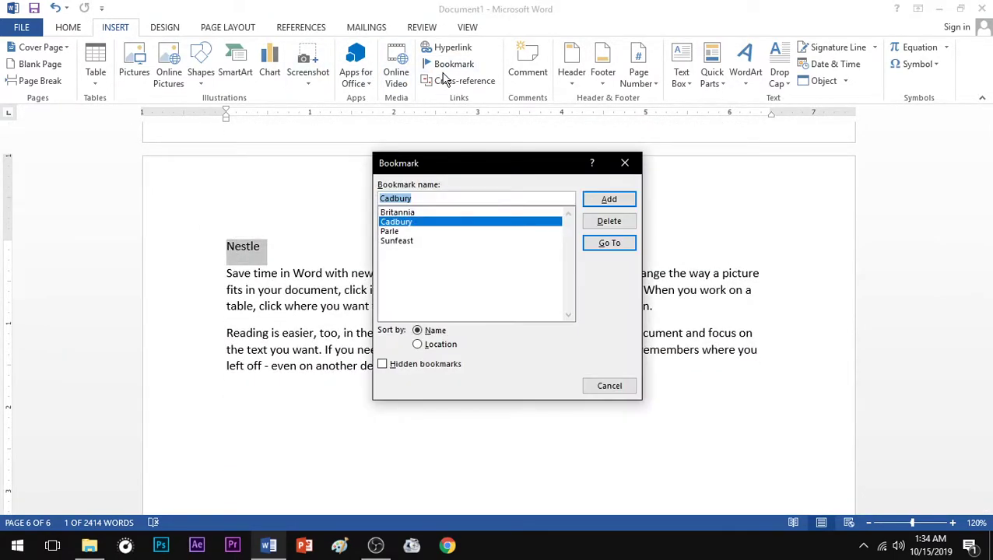
pyautogui.write('Nestle')
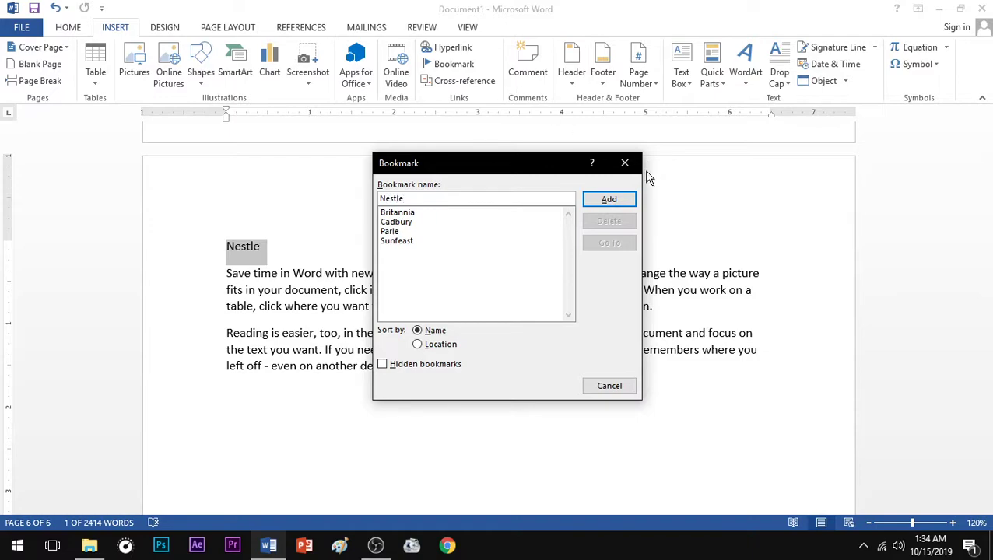
pyautogui.click(616, 201)
pyautogui.click(438, 301)
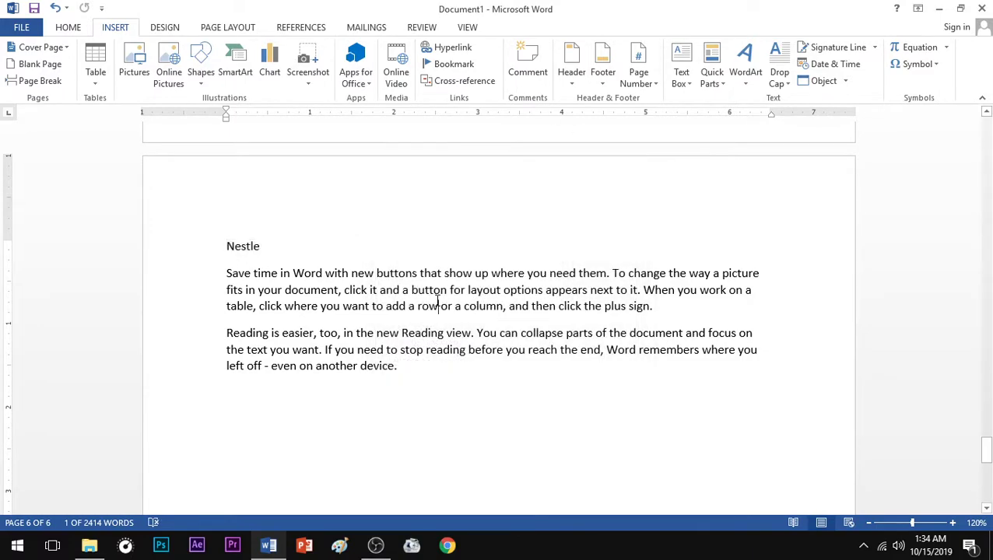
# - Scroll through the Britannia, Sunfeast and Parle pages to check the bookmarked headings
pyautogui.scroll(15, 440, 304)
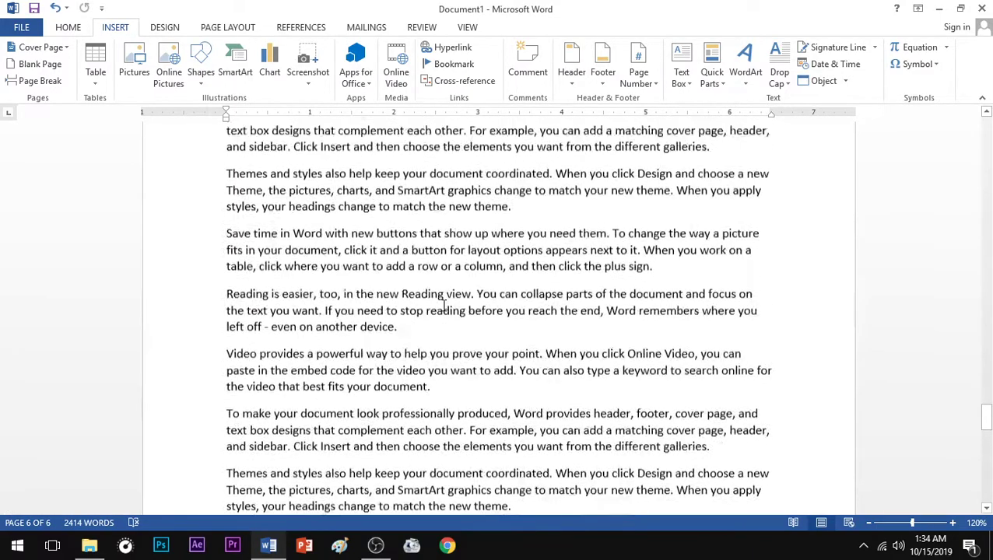
pyautogui.scroll(15, 445, 309)
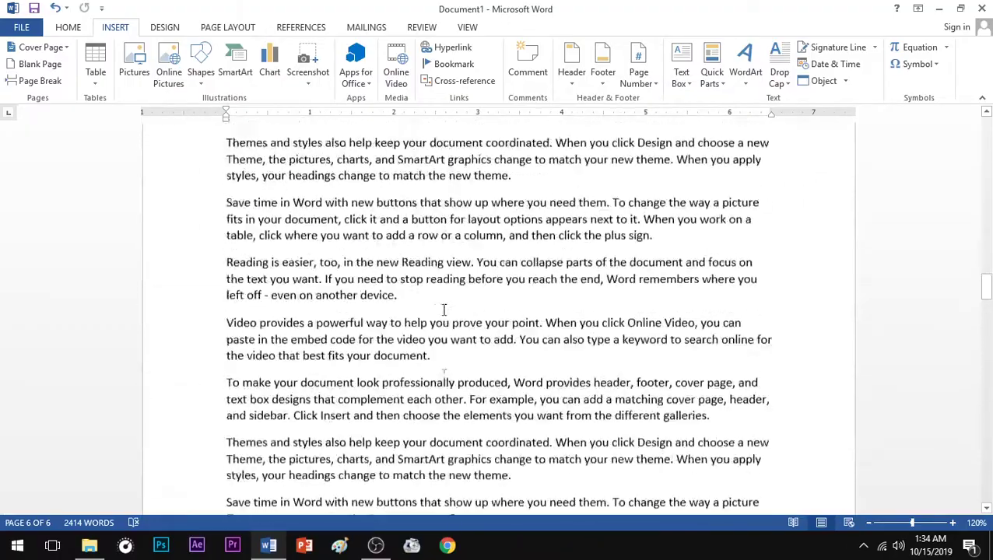
pyautogui.scroll(10, 442, 315)
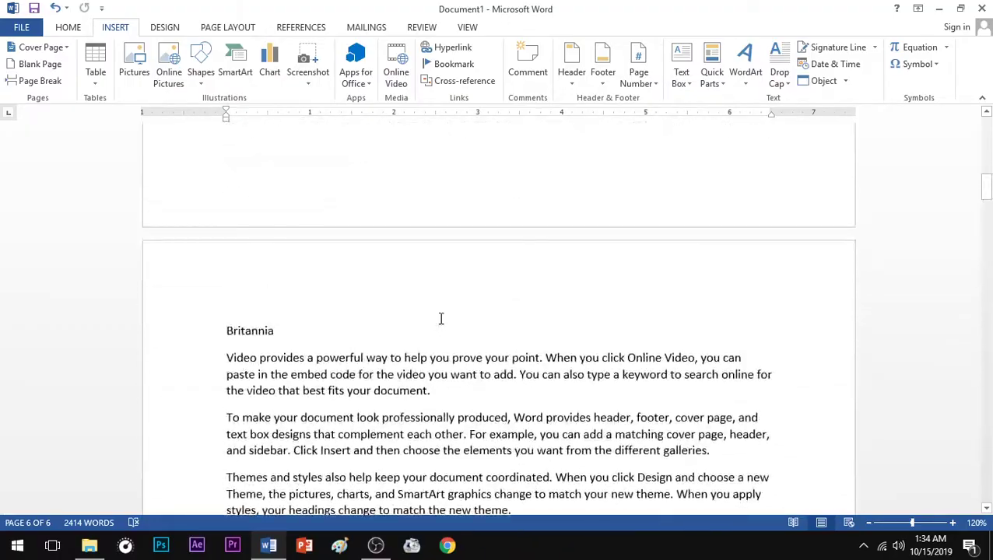
pyautogui.click(350, 391)
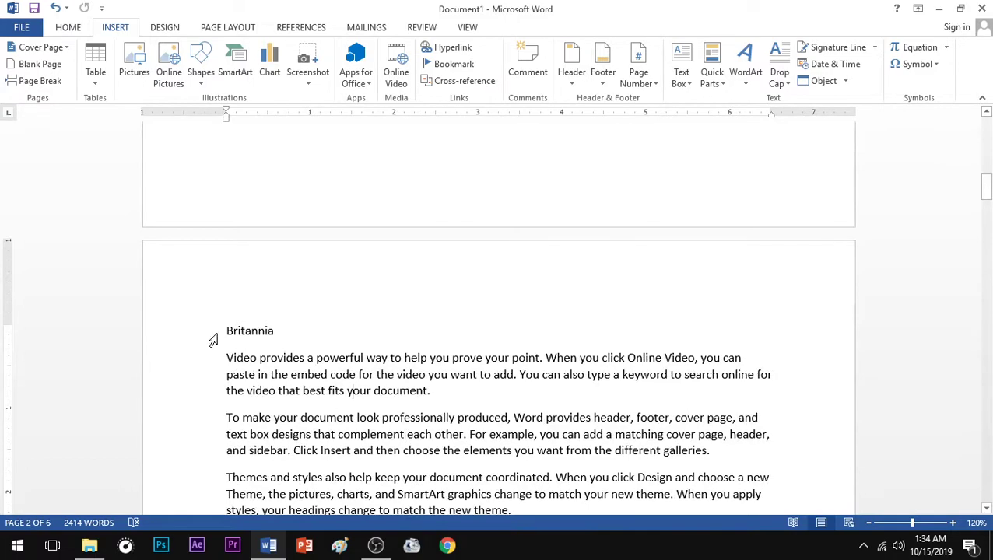
pyautogui.scroll(-18, 259, 346)
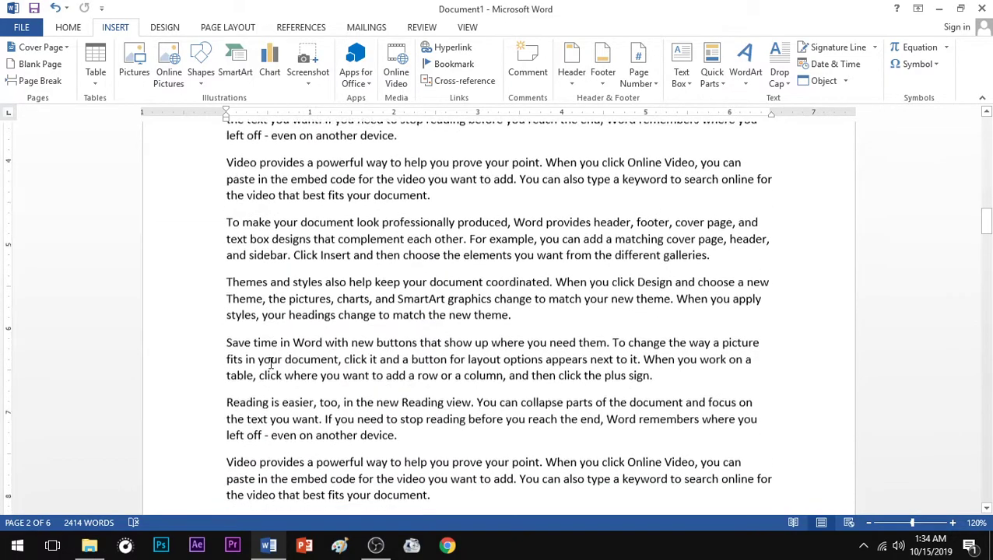
pyautogui.click(336, 332)
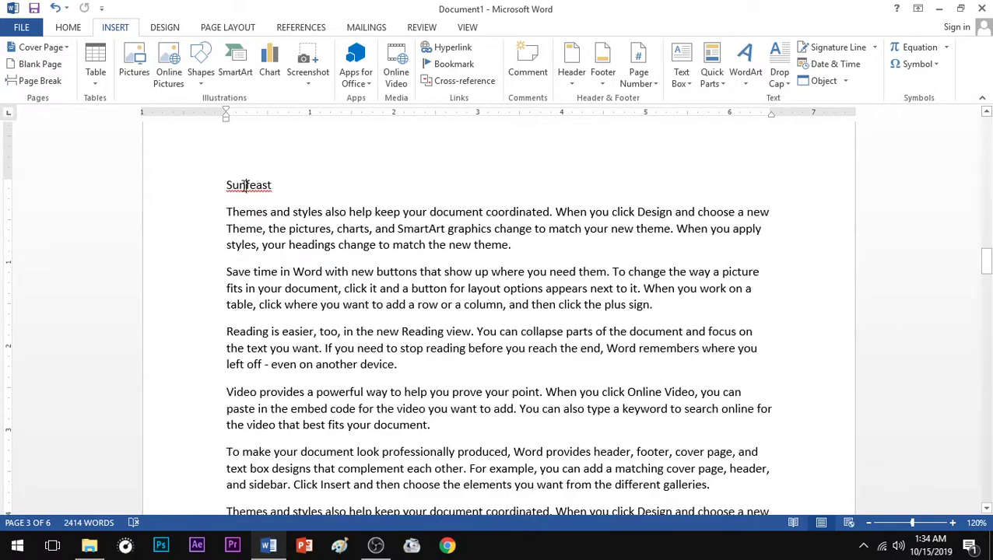
pyautogui.scroll(-10, 246, 186)
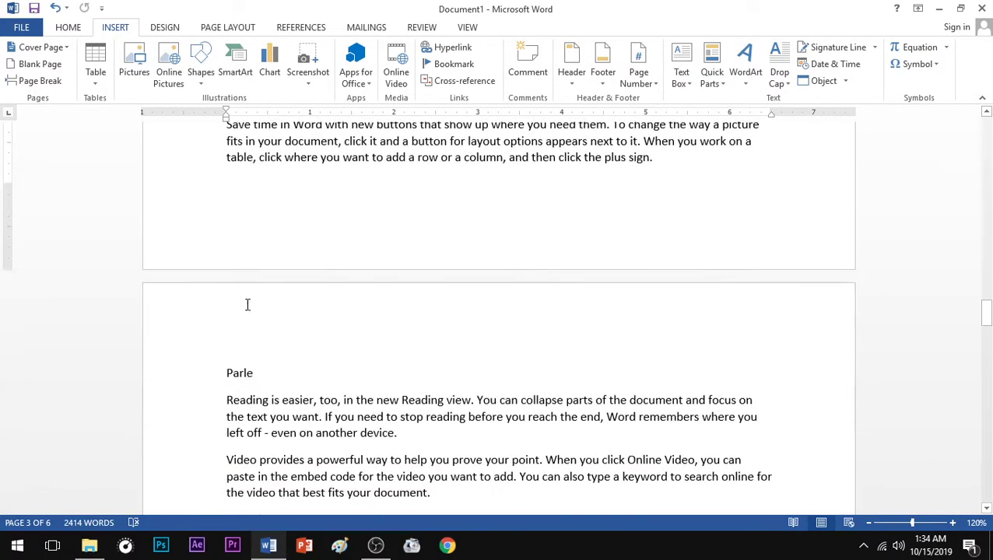
pyautogui.click(243, 374)
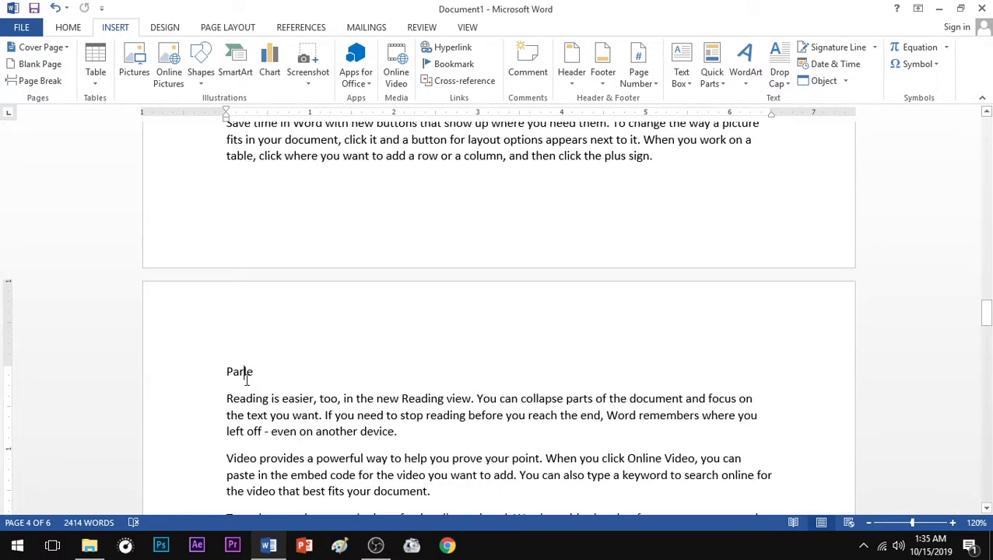
# - Return to page 1 and place the cursor on the empty line below 'It needs Bookmark'
pyautogui.hotkey('ctrl', 'Home')
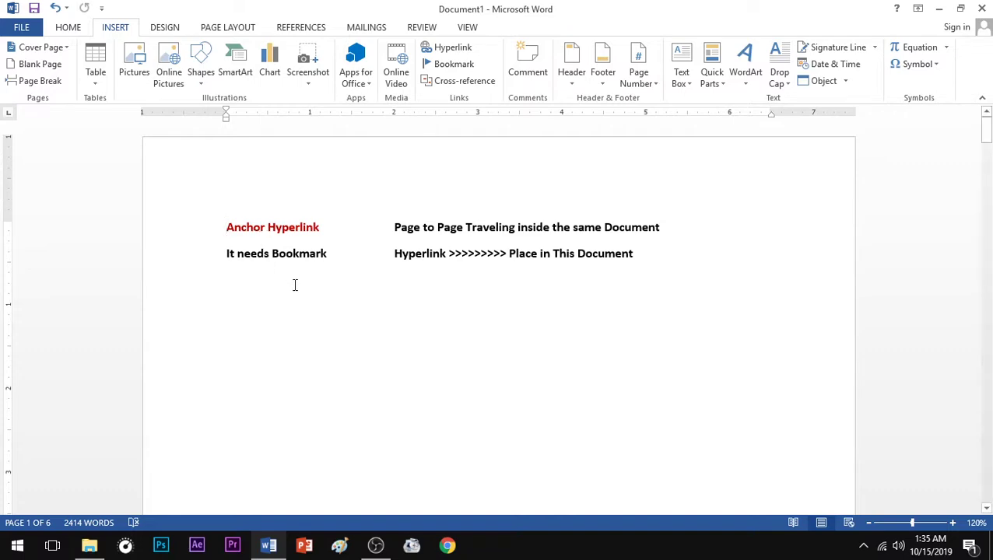
pyautogui.scroll(-12, 295, 284)
pyautogui.scroll(-6, 304, 373)
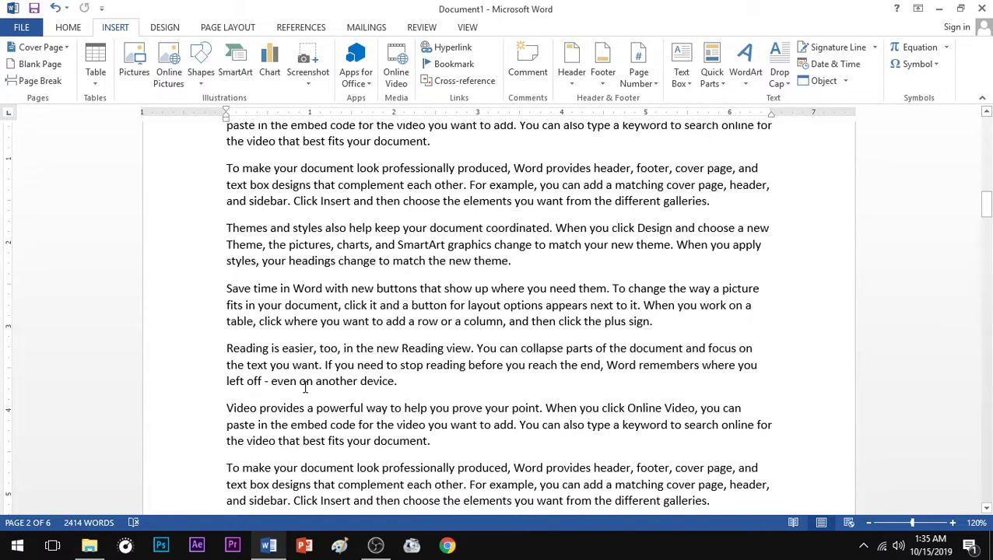
pyautogui.scroll(18, 305, 386)
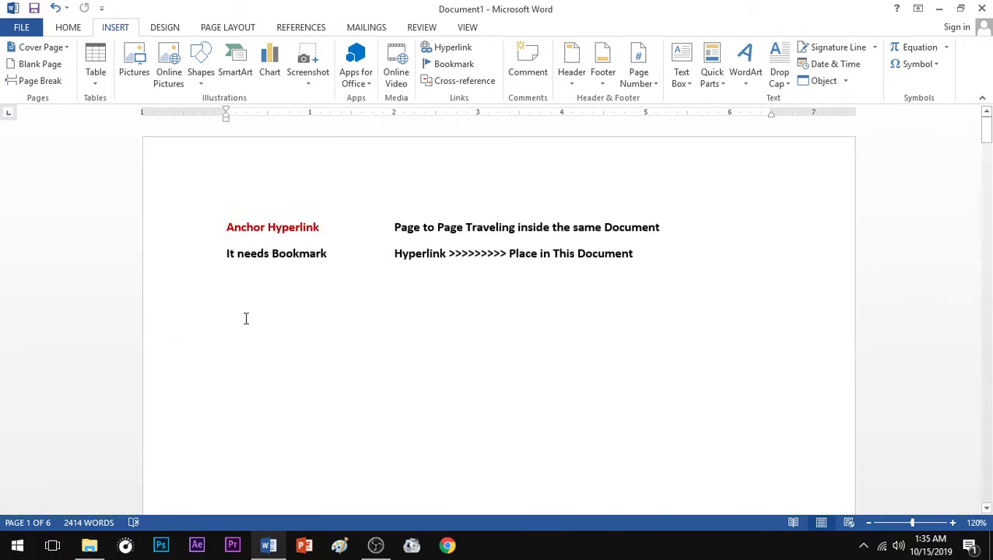
pyautogui.click(246, 319)
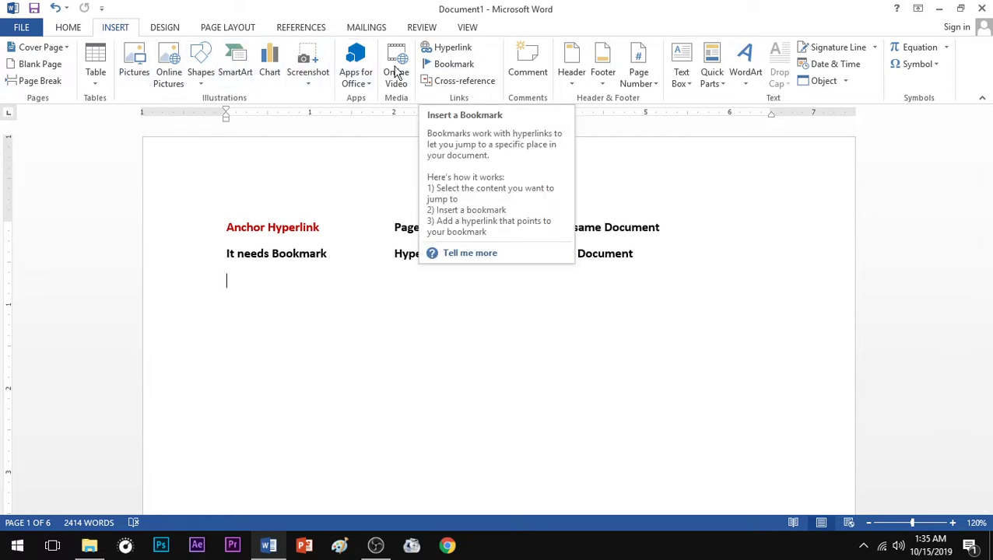
# - Preview the document's bookmarks in the Insert Hyperlink dialog, then cancel it
pyautogui.click(455, 53)
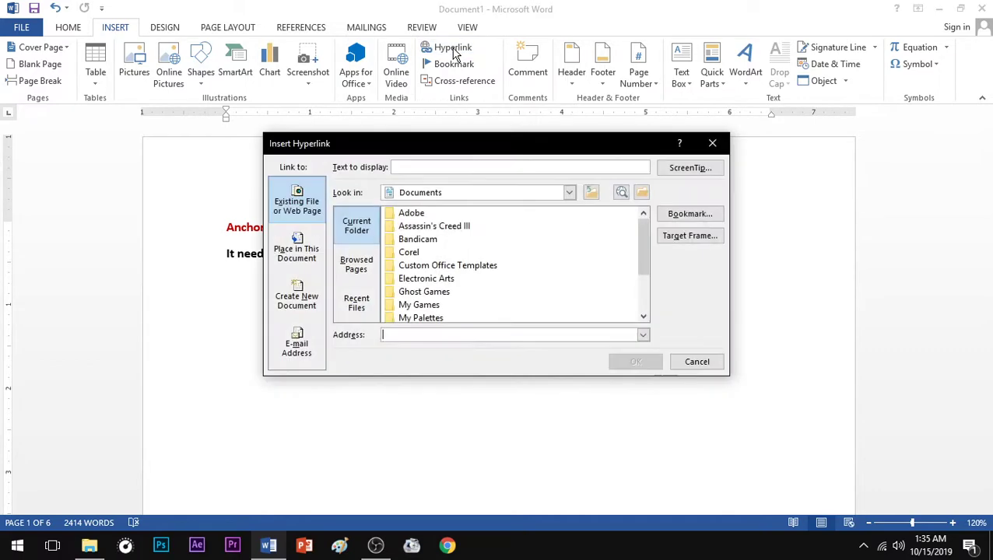
pyautogui.moveTo(372, 149); pyautogui.dragTo(354, 297)
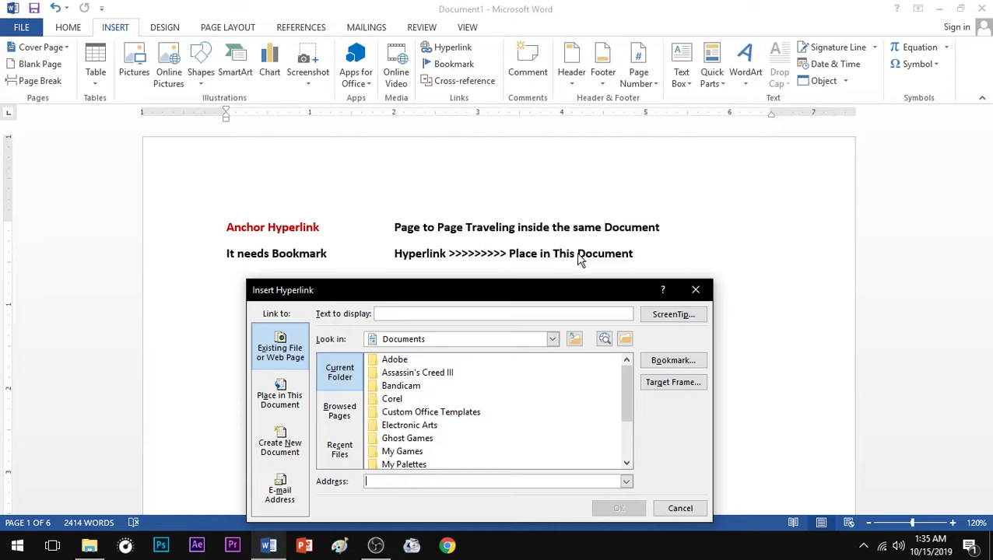
pyautogui.moveTo(549, 284); pyautogui.dragTo(608, 235)
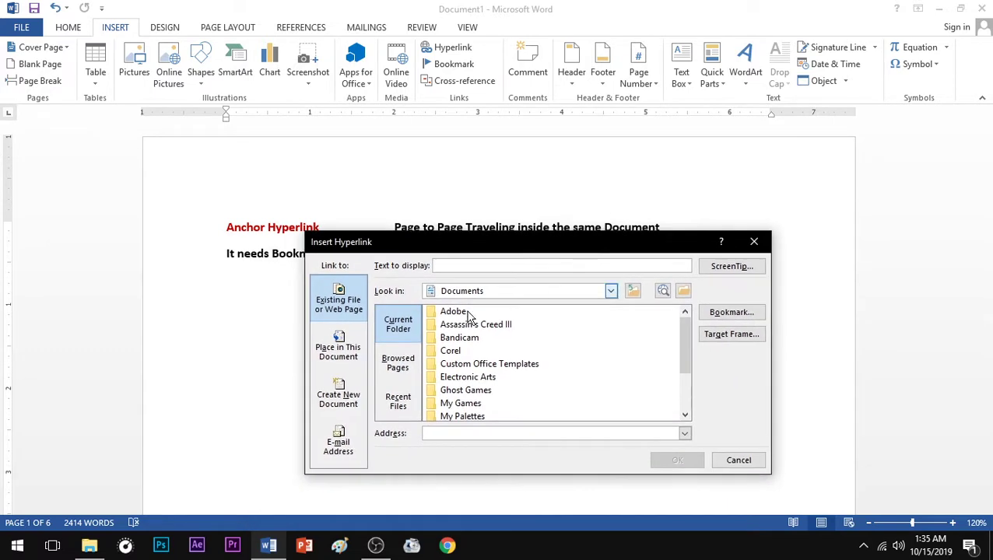
pyautogui.click(343, 354)
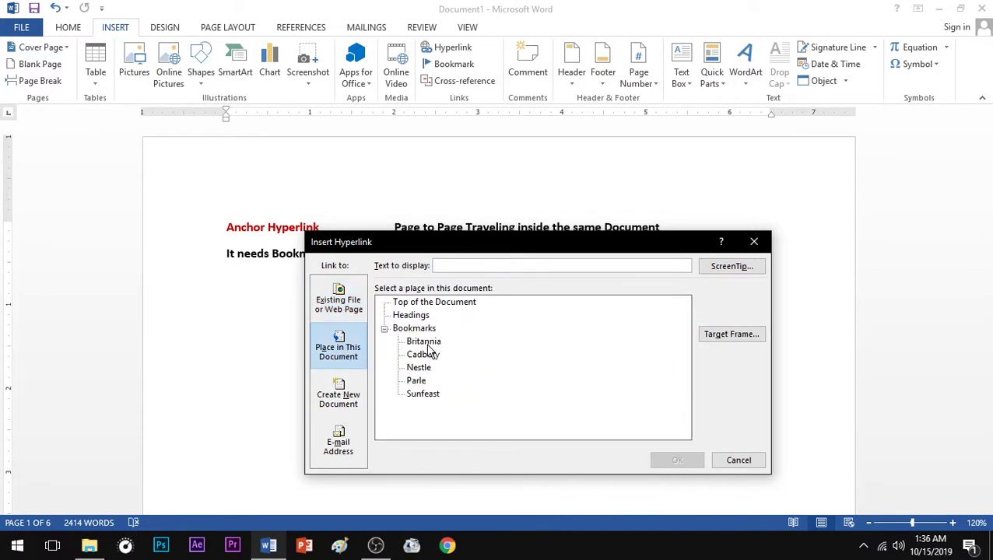
pyautogui.press('Escape')
# - Insert a hyperlink to the Britannia bookmark from Place in This Document
pyautogui.scroll(-1, 376, 328)
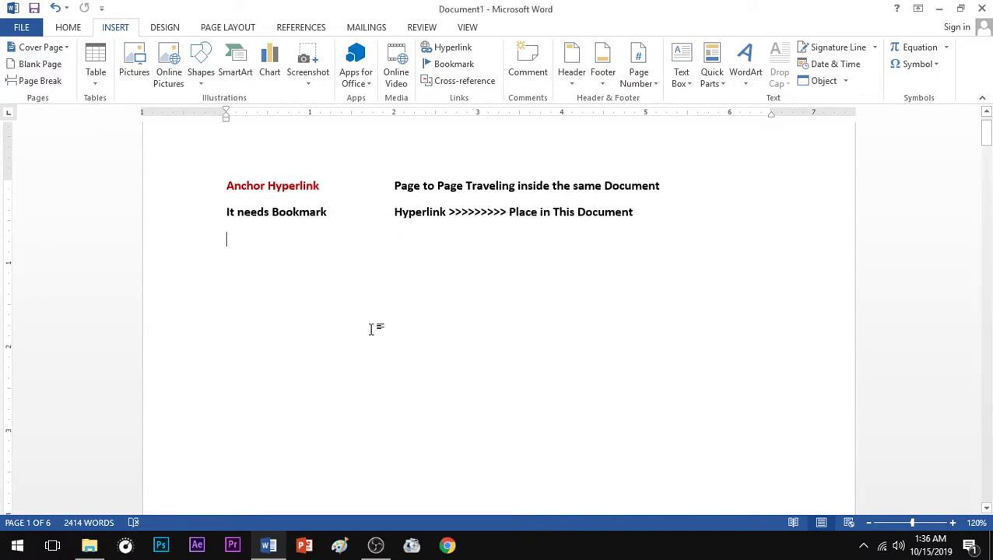
pyautogui.click(450, 49)
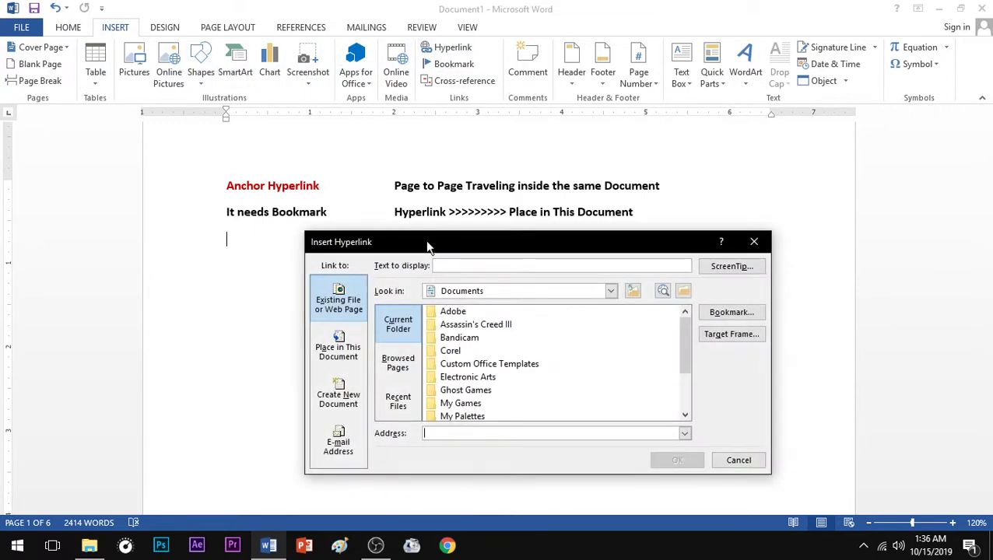
pyautogui.click(342, 360)
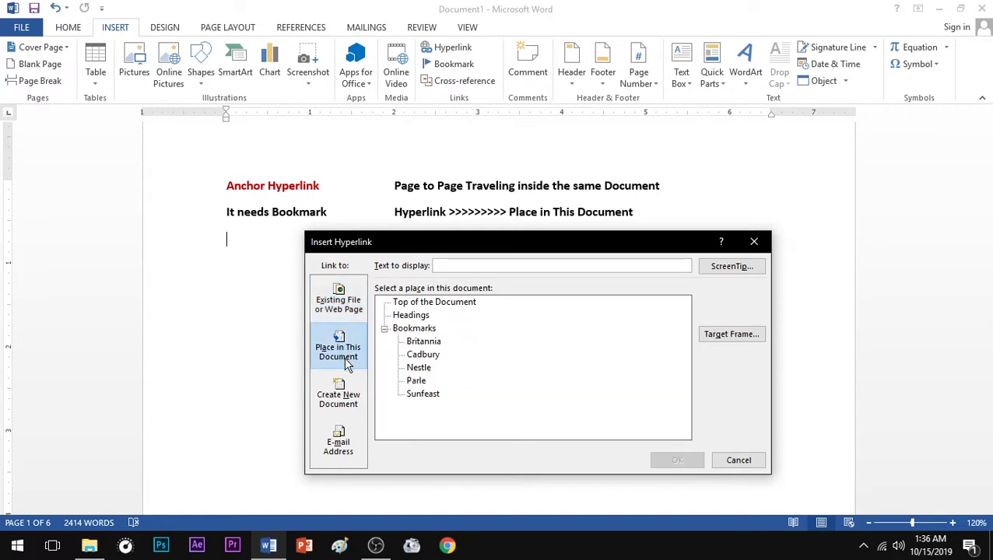
pyautogui.click(424, 342)
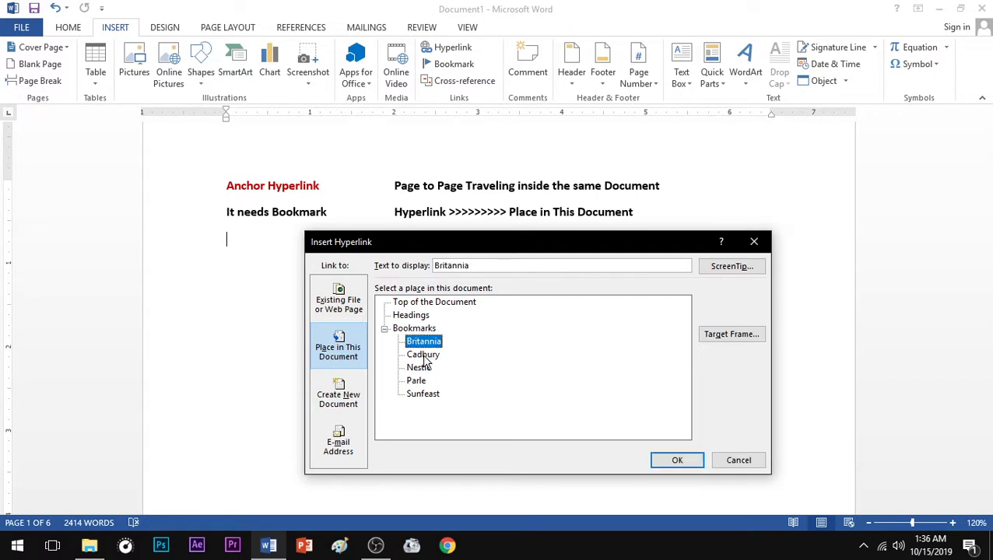
pyautogui.click(424, 355)
pyautogui.click(421, 343)
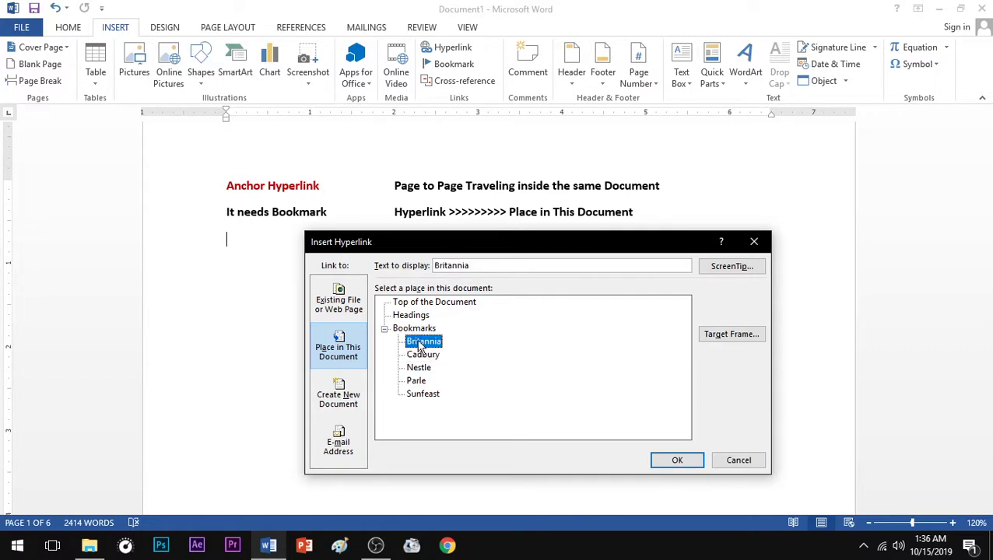
pyautogui.click(676, 461)
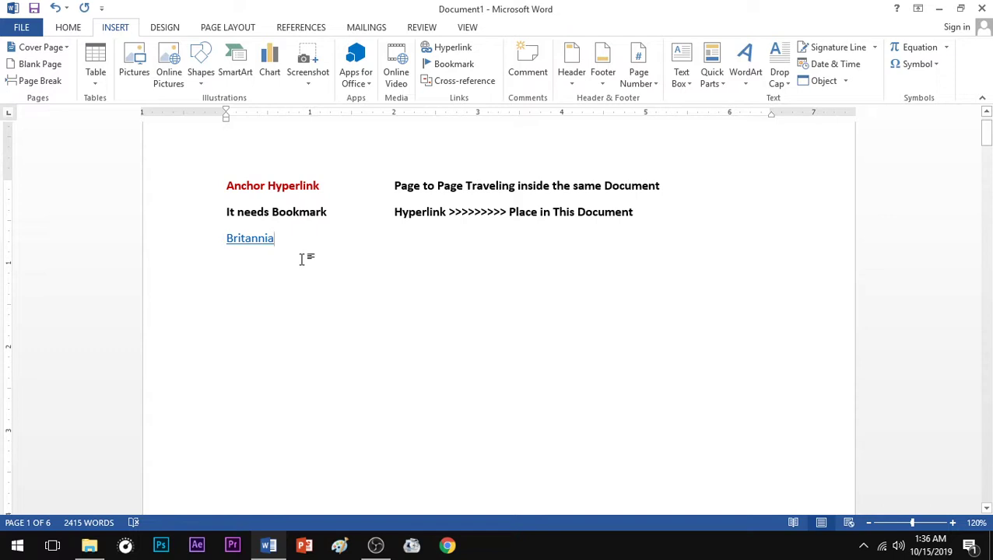
# - Insert Cadbury and Nestle hyperlinks to their bookmarks below Britannia
pyautogui.click(302, 260)
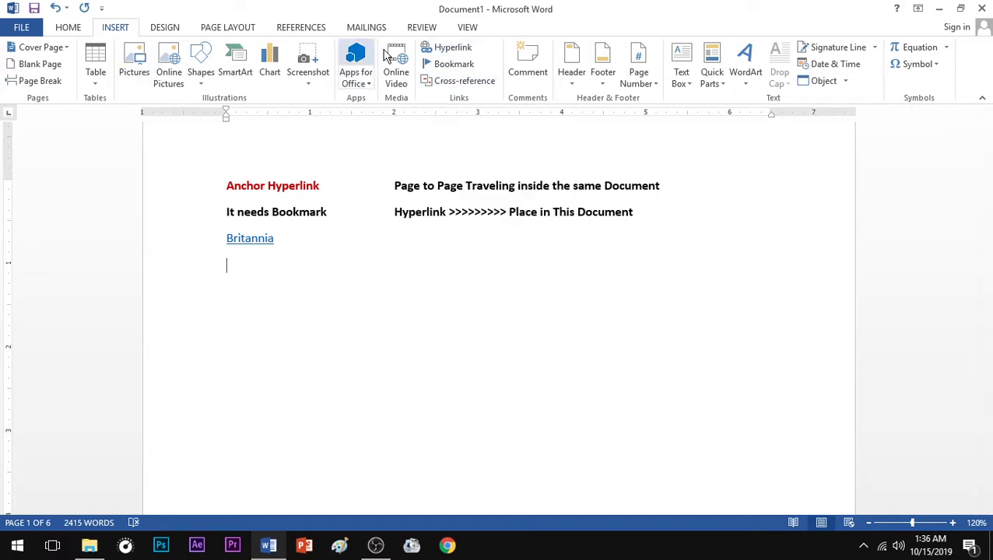
pyautogui.click(447, 47)
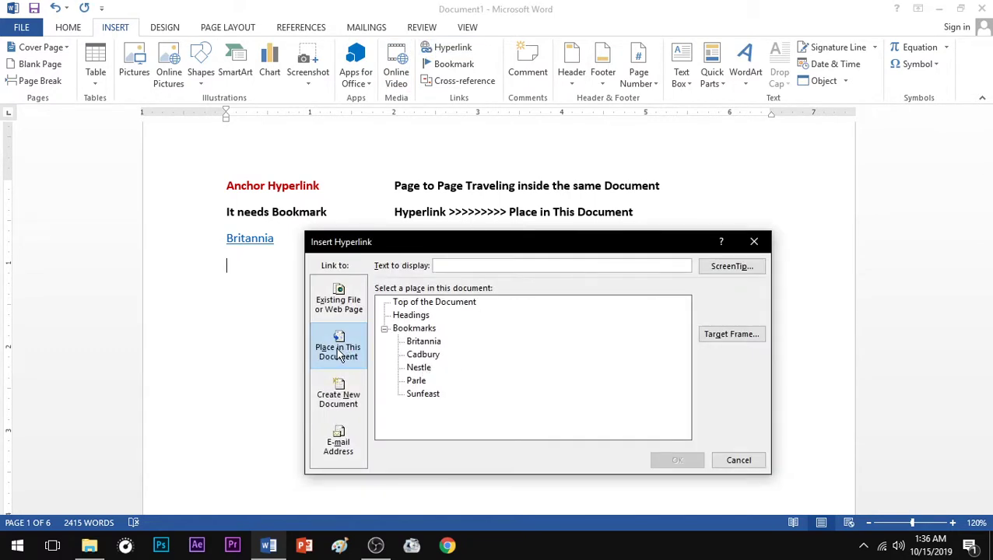
pyautogui.doubleClick(426, 356)
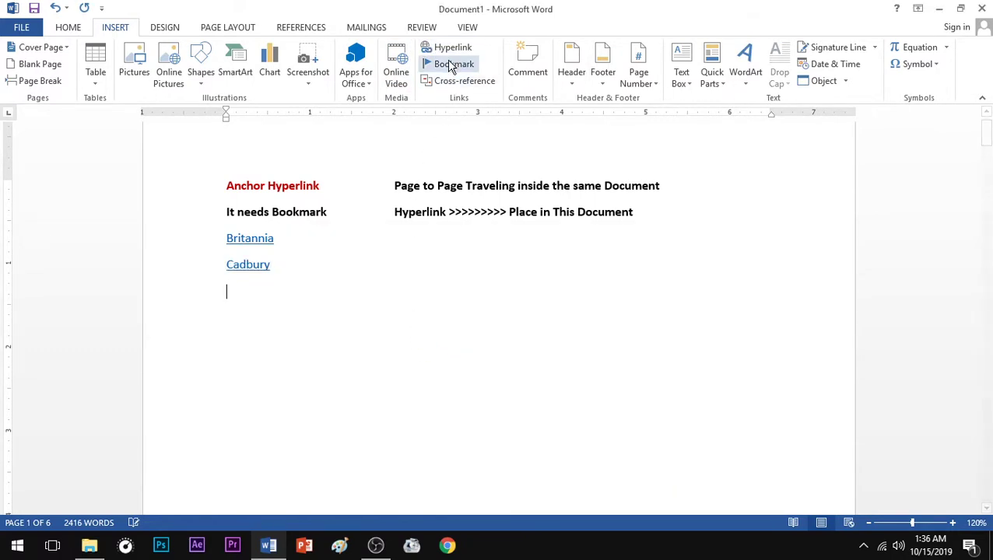
pyautogui.click(448, 48)
pyautogui.doubleClick(415, 368)
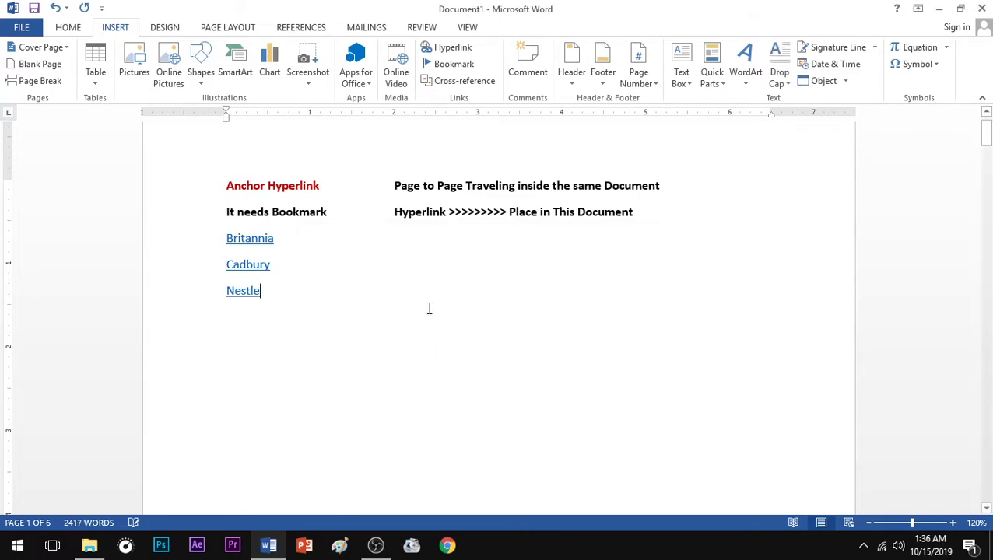
# - Add Parle and Sunfeast hyperlinks on new lines, each linked to its bookmark
pyautogui.press('Return')
pyautogui.click(447, 48)
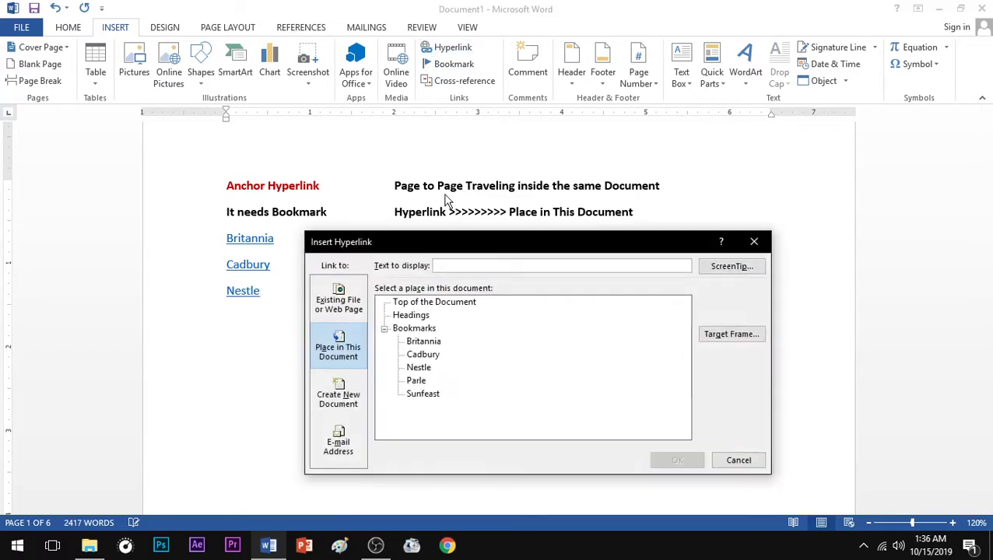
pyautogui.doubleClick(416, 382)
pyautogui.press('Return')
pyautogui.click(445, 47)
pyautogui.doubleClick(422, 393)
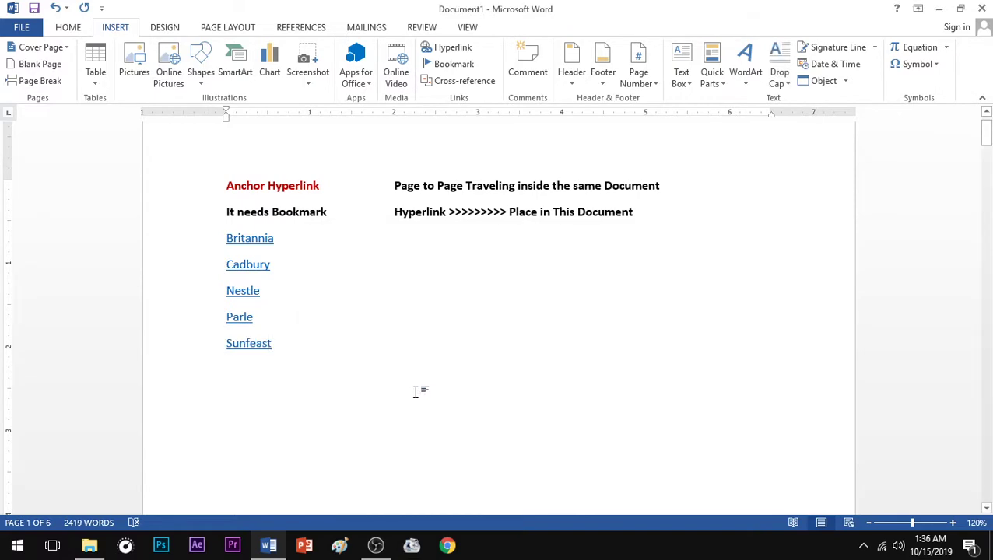
# - Check the Britannia page, then return to the link list on page 1
pyautogui.scroll(-12, 415, 393)
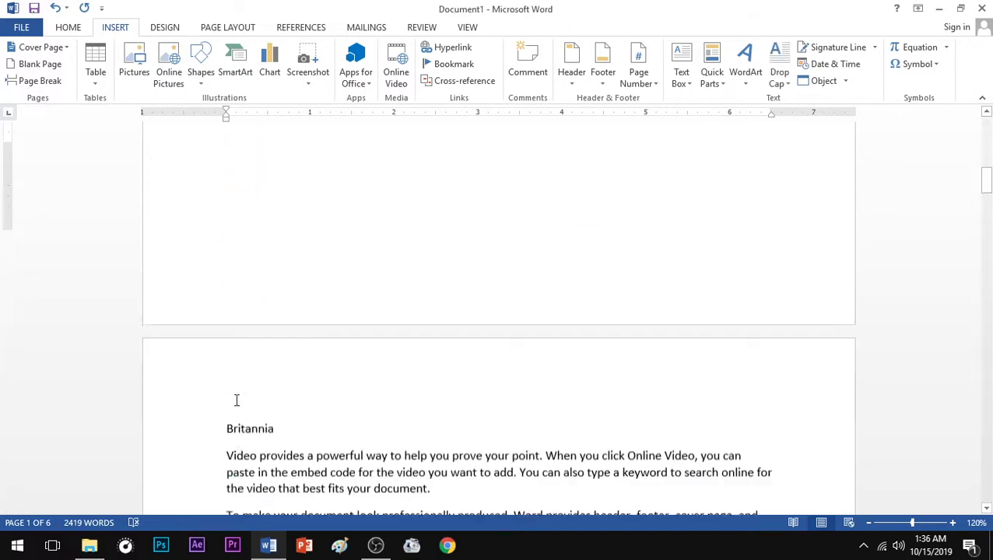
pyautogui.click(275, 331)
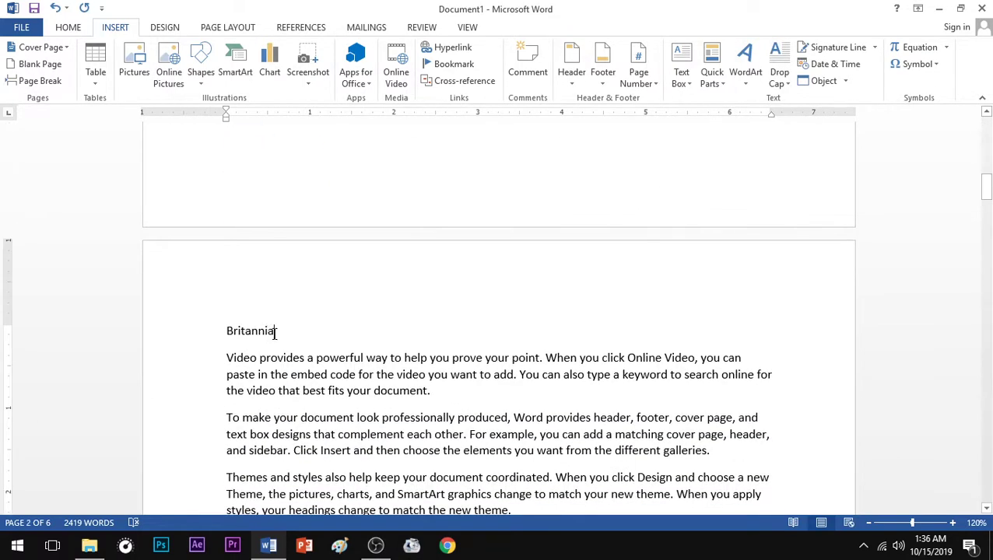
pyautogui.scroll(15, 274, 337)
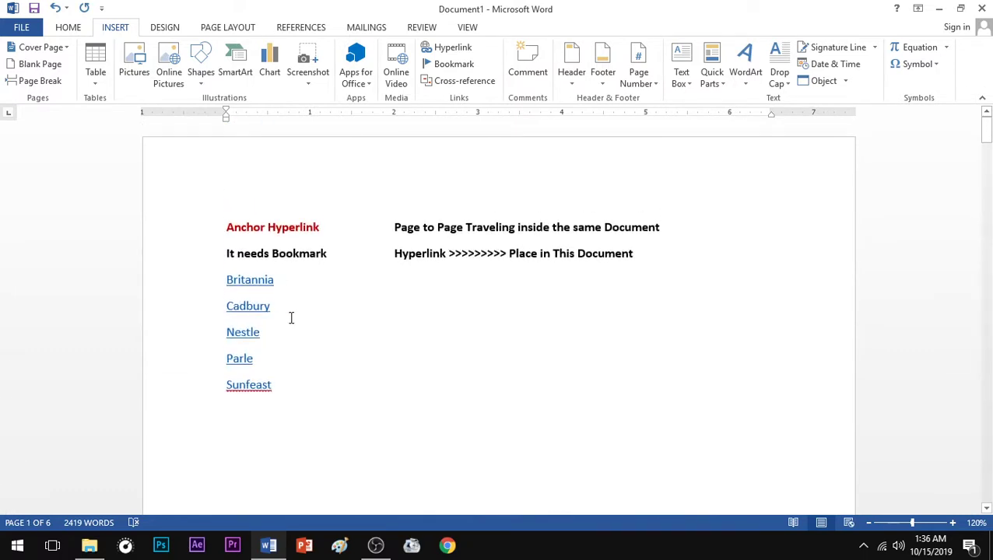
pyautogui.click(291, 318)
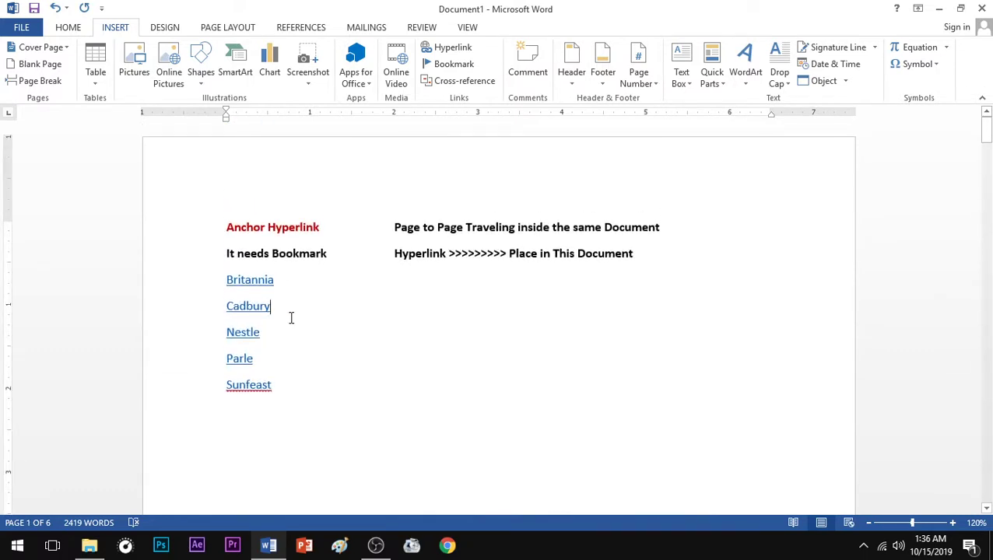
# - Save the file into the Endless Knowledge folder as Anchor Hyperlink.docx
pyautogui.hotkey('ctrl', 's')
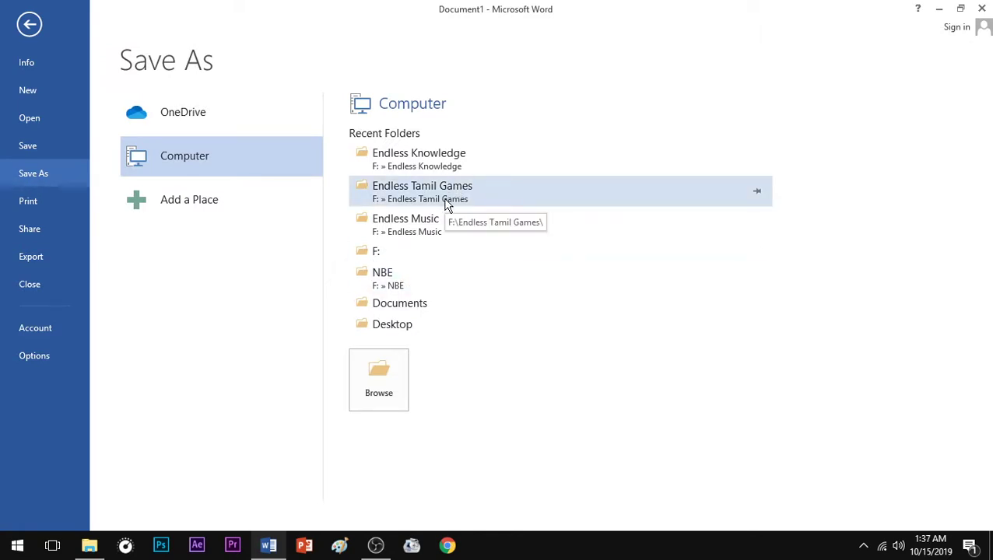
pyautogui.click(437, 157)
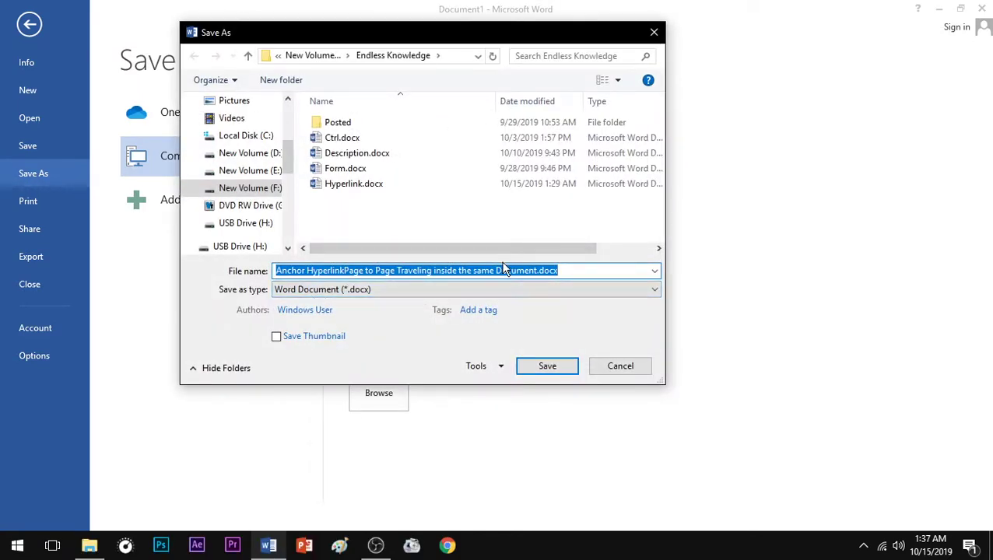
pyautogui.write('Hyperlink')
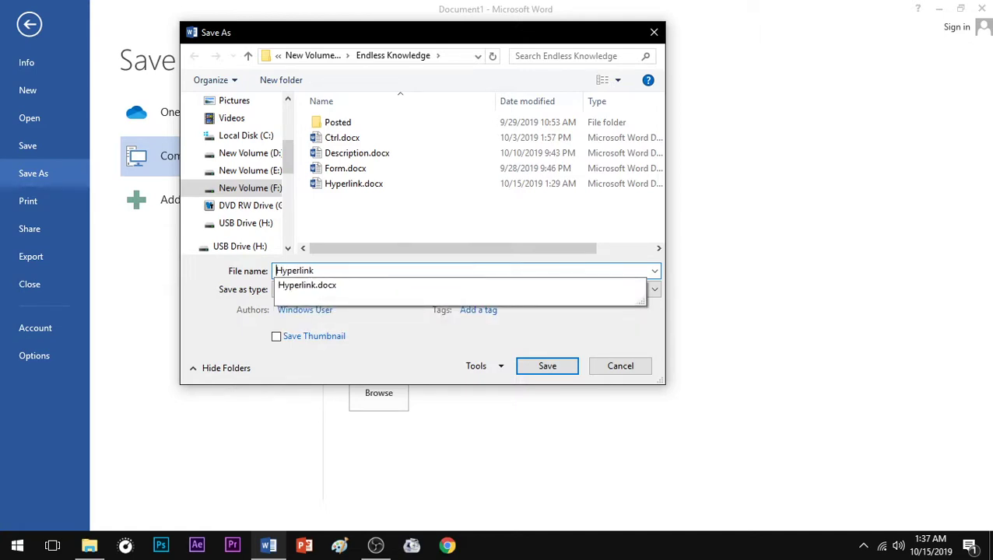
pyautogui.click(276, 271)
pyautogui.write('Anchor')
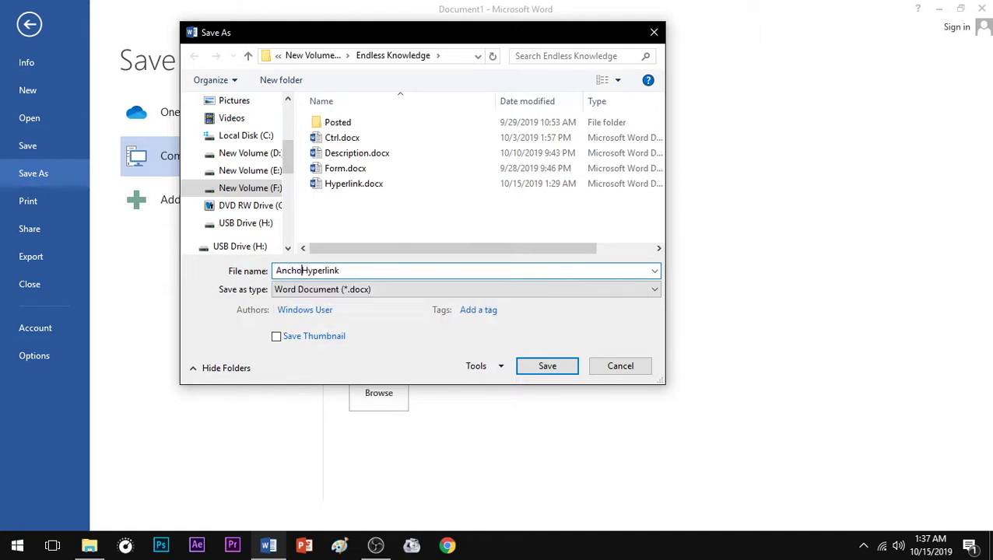
pyautogui.click(547, 367)
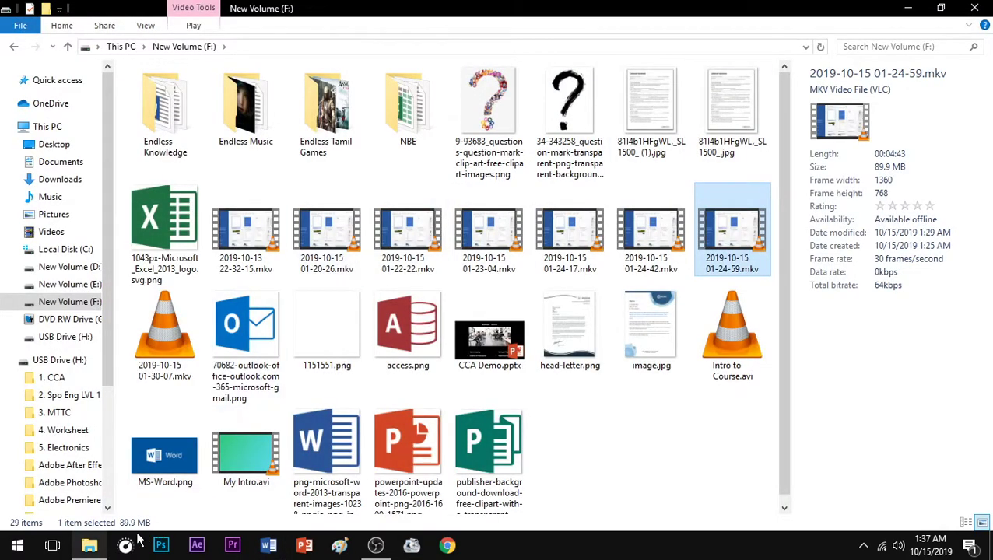
# - Browse to F:\Endless Knowledge and open Anchor Hyperlink.docx in Word
pyautogui.click(78, 285)
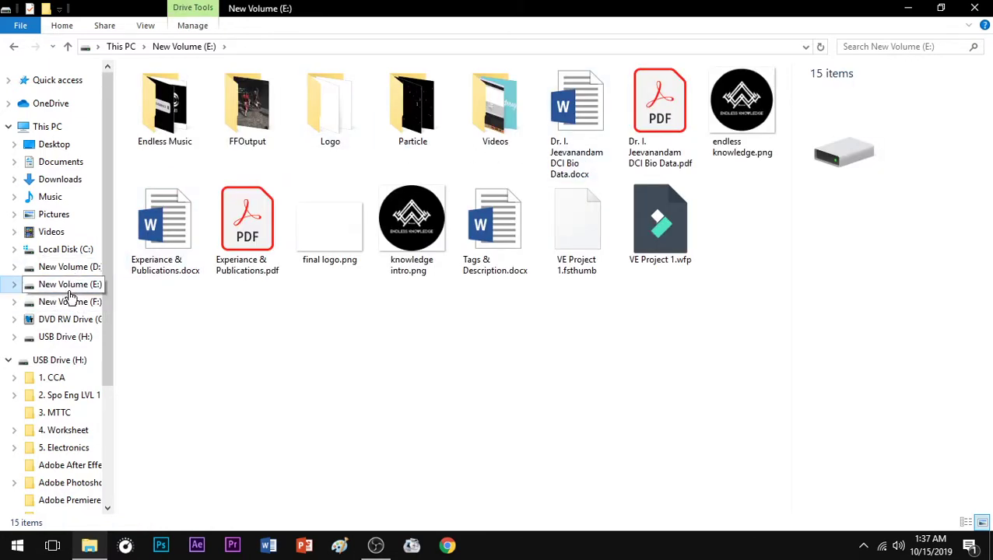
pyautogui.click(70, 302)
pyautogui.doubleClick(159, 105)
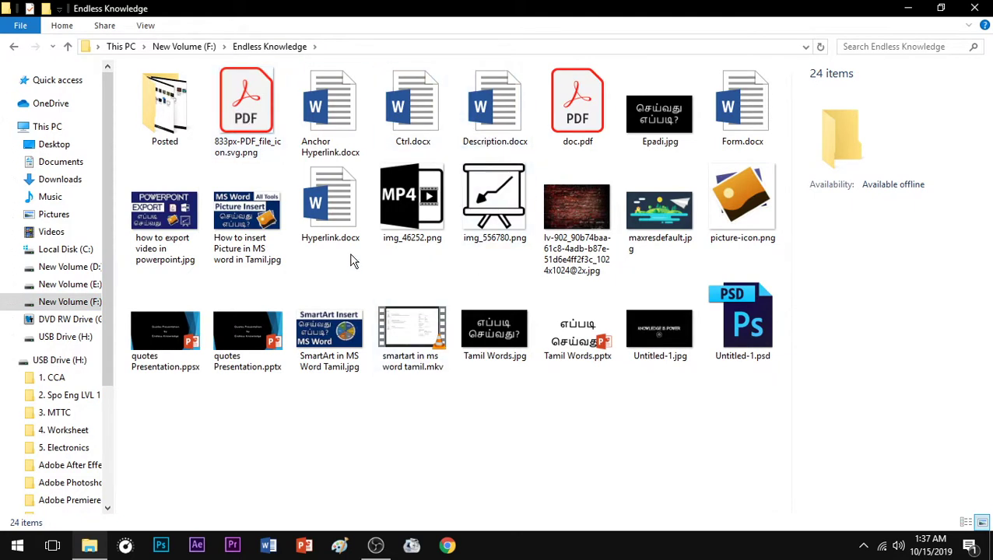
pyautogui.click(335, 109)
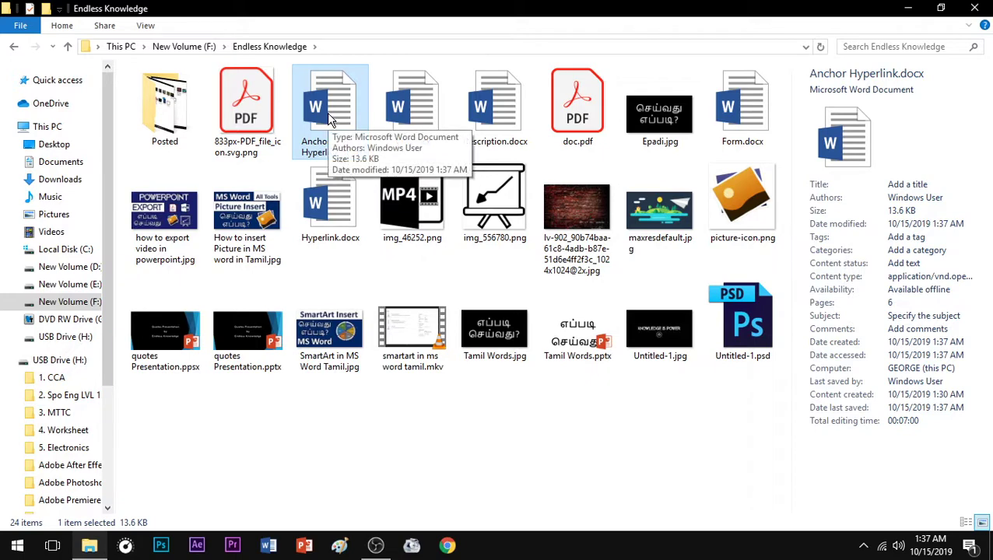
pyautogui.doubleClick(330, 121)
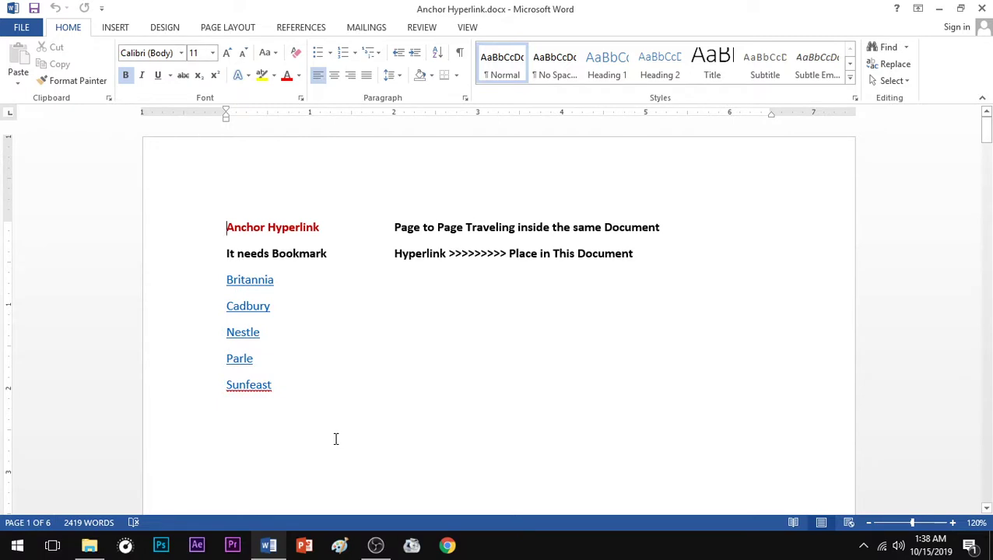
# - Follow the Parle hyperlink to its bookmarked section, then return to the top of the document
pyautogui.doubleClick(243, 358)
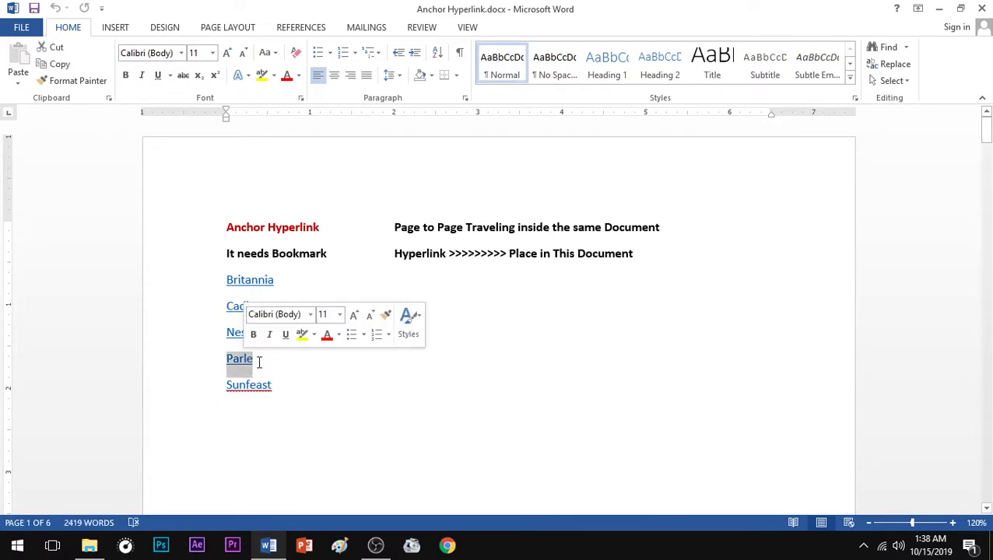
pyautogui.click(269, 362)
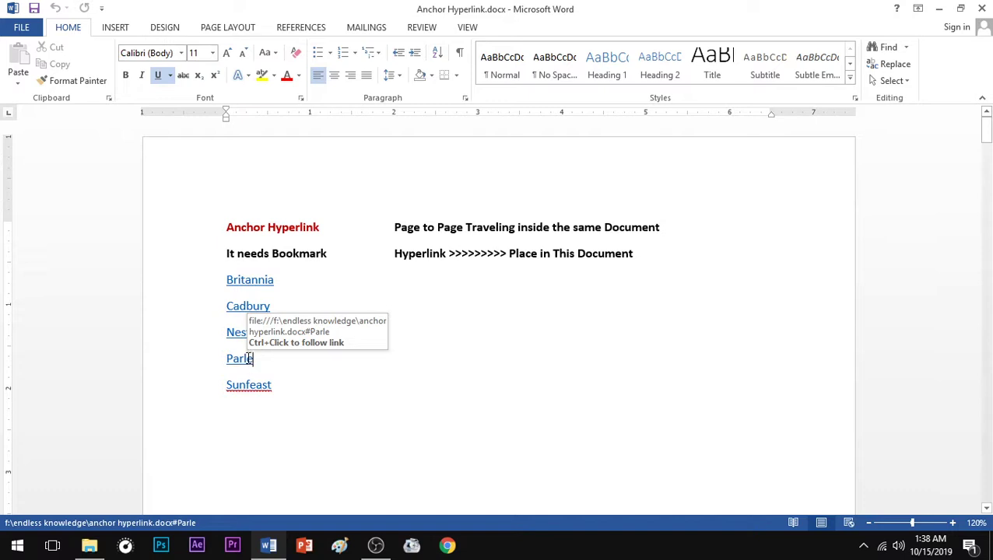
pyautogui.doubleClick(242, 362)
pyautogui.click(247, 359)
pyautogui.keyDown('ctrl'); pyautogui.click(246, 359); pyautogui.keyUp('ctrl')
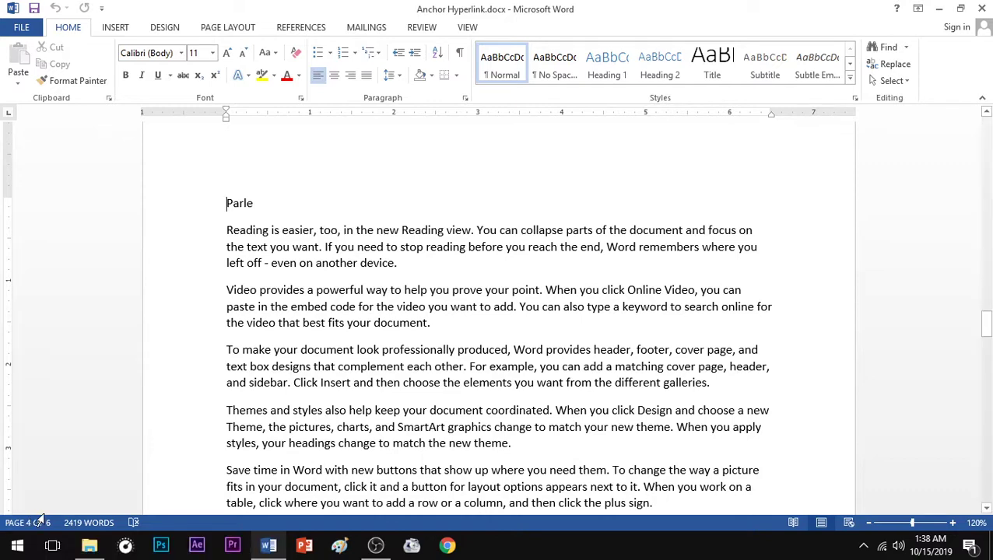
pyautogui.hotkey('ctrl', 'Home')
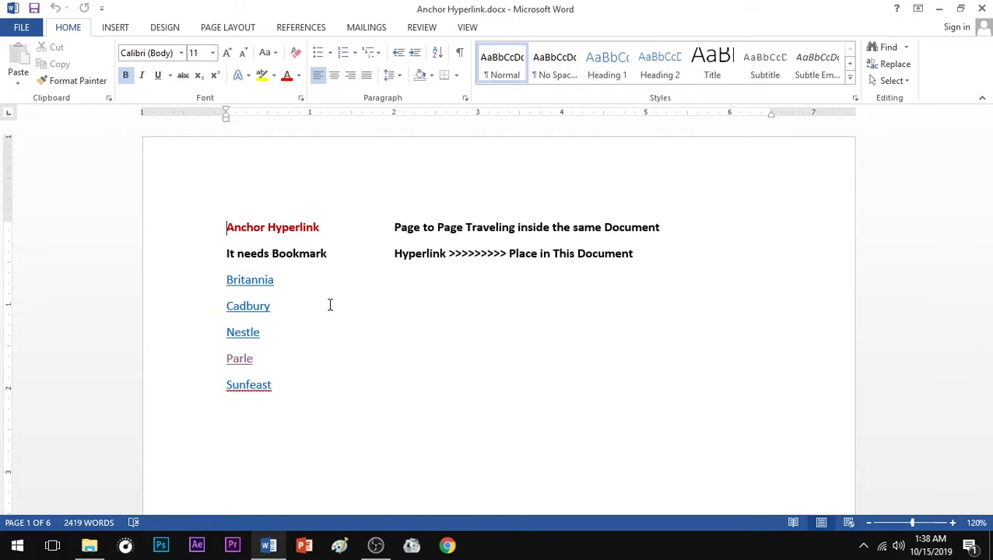
# - Check the Britannia section on page 2, then return to the Britannia link on page 1
pyautogui.scroll(-10, 330, 305)
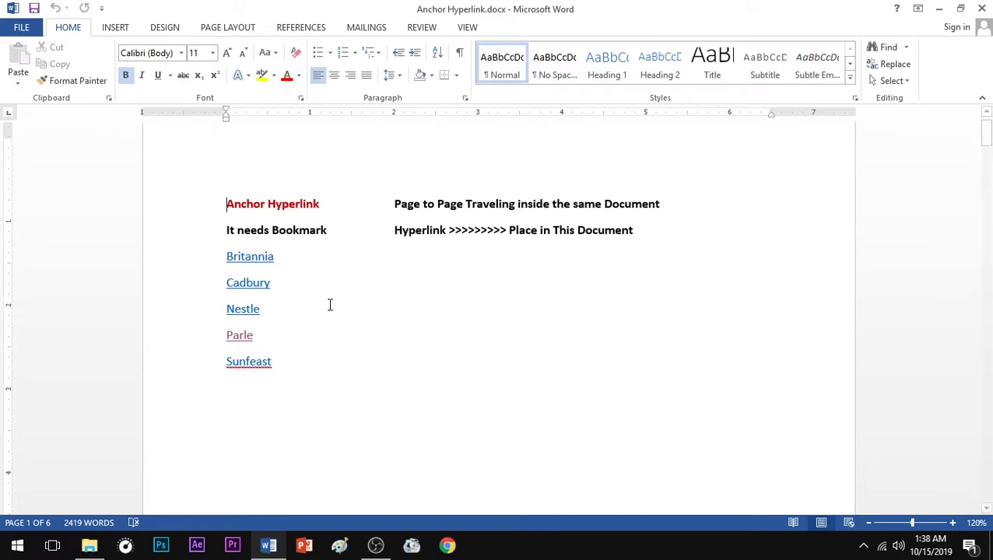
pyautogui.scroll(-5, 320, 305)
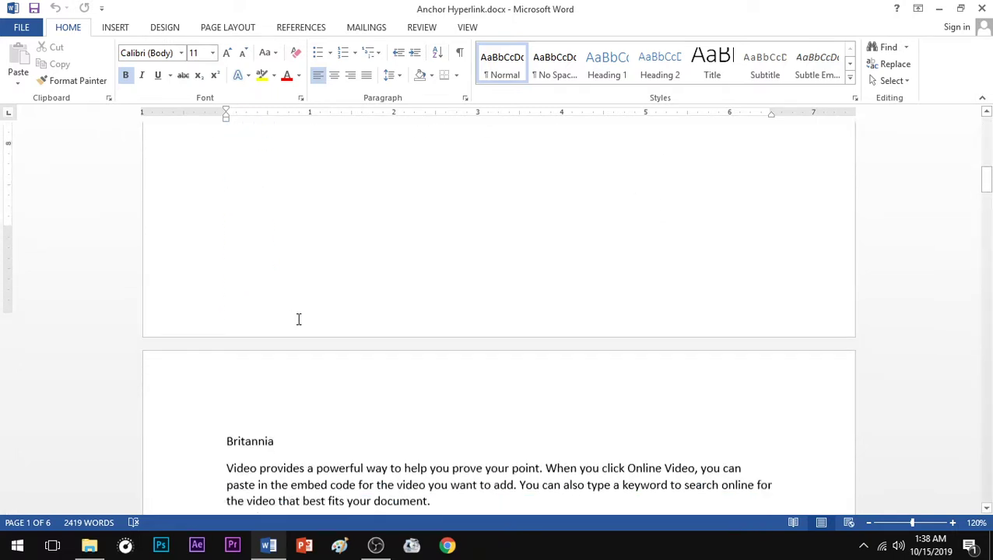
pyautogui.click(262, 292)
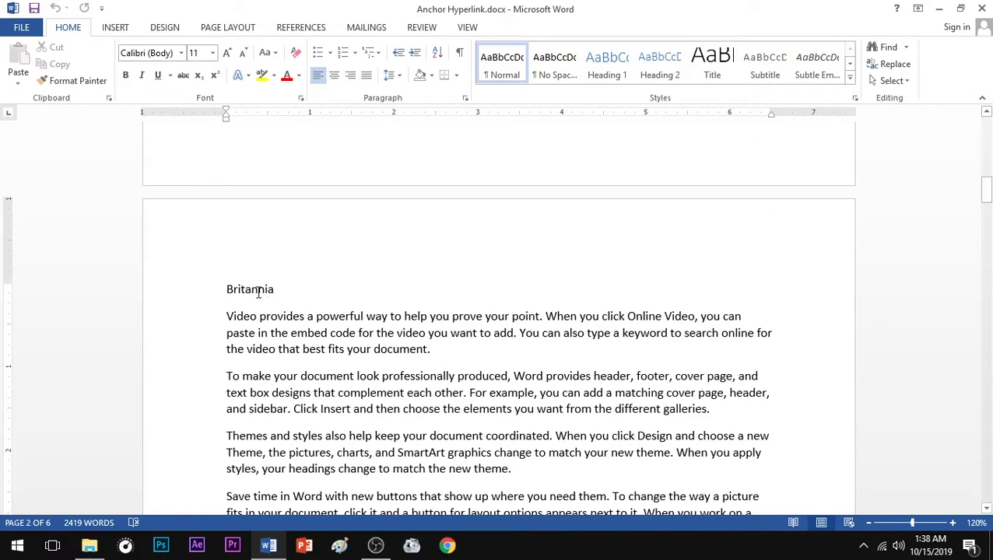
pyautogui.scroll(3, 259, 291)
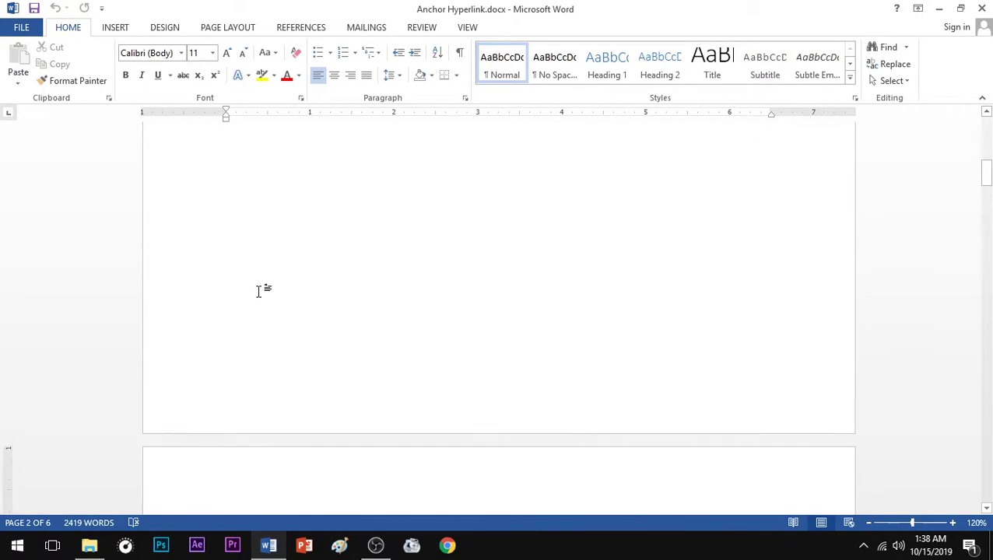
pyautogui.scroll(6, 259, 292)
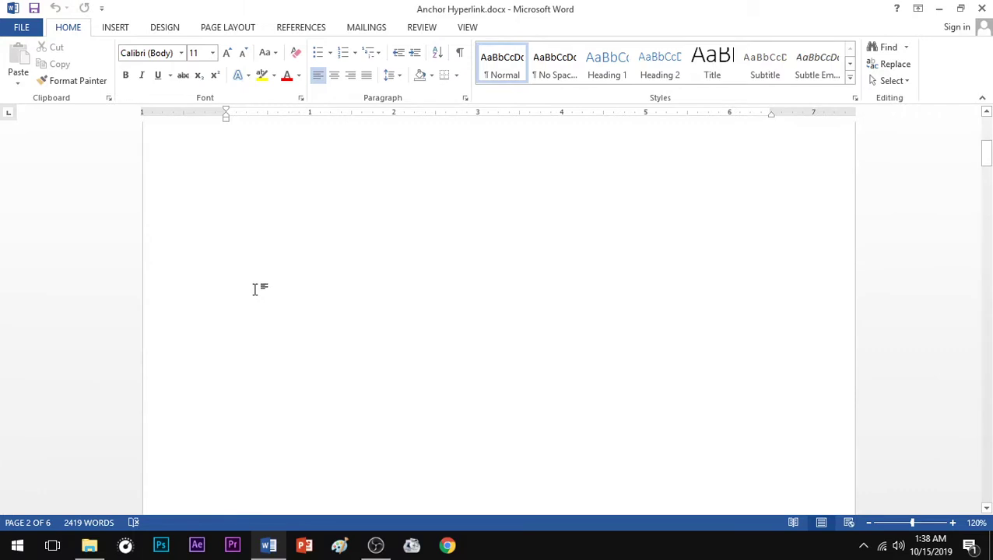
pyautogui.click(343, 292)
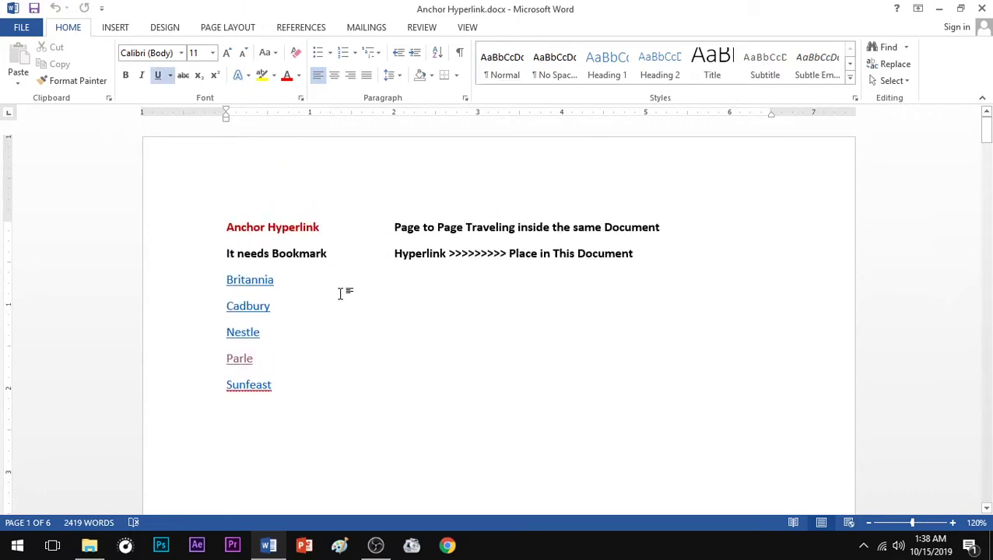